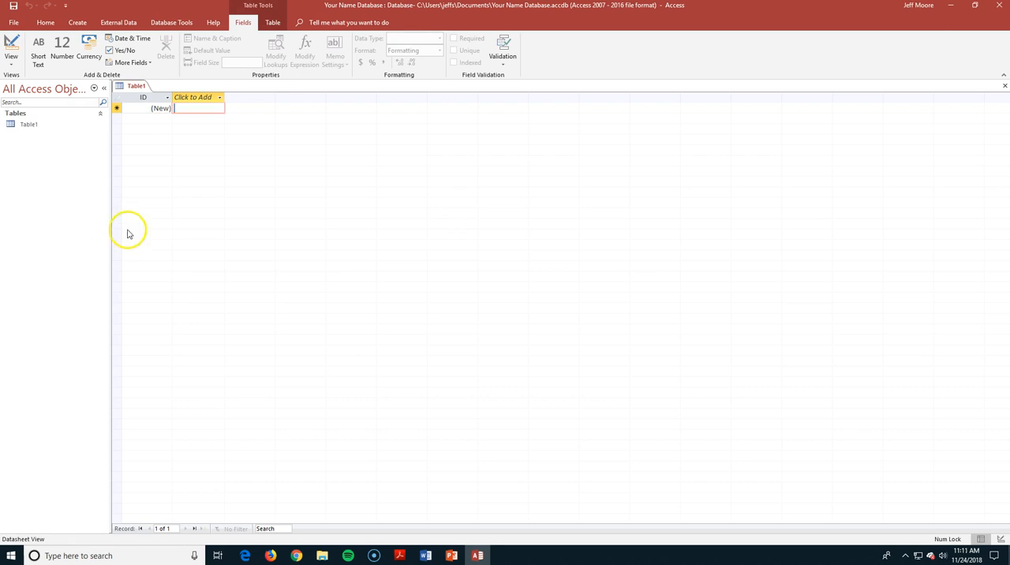
Open Table1 in Design View, saving the table under the name Mystery
left_click(12, 63)
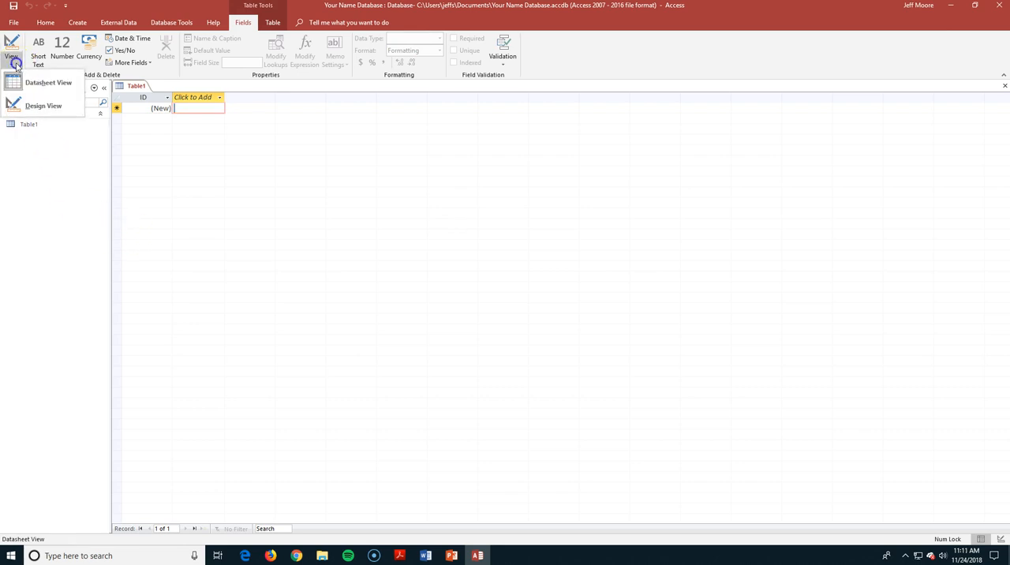
left_click(12, 106)
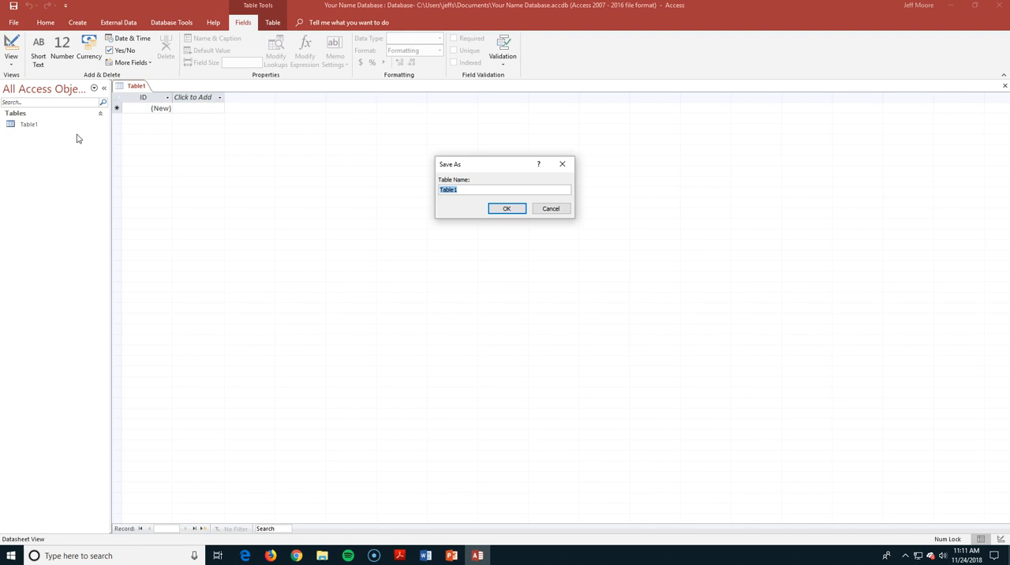
type("Mystery")
left_click(502, 207)
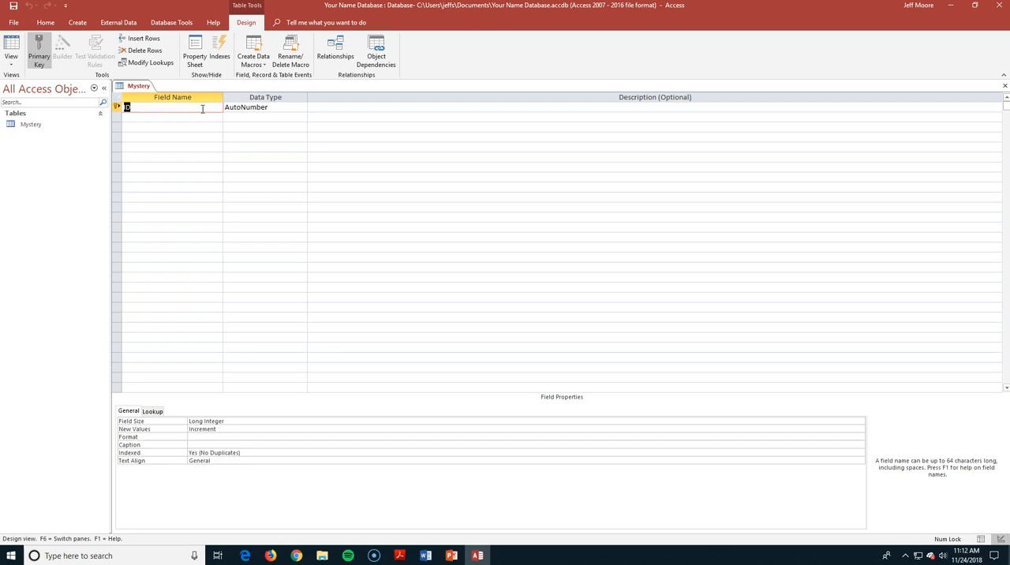
Try to add a field named Name below the ID field
left_click(199, 117)
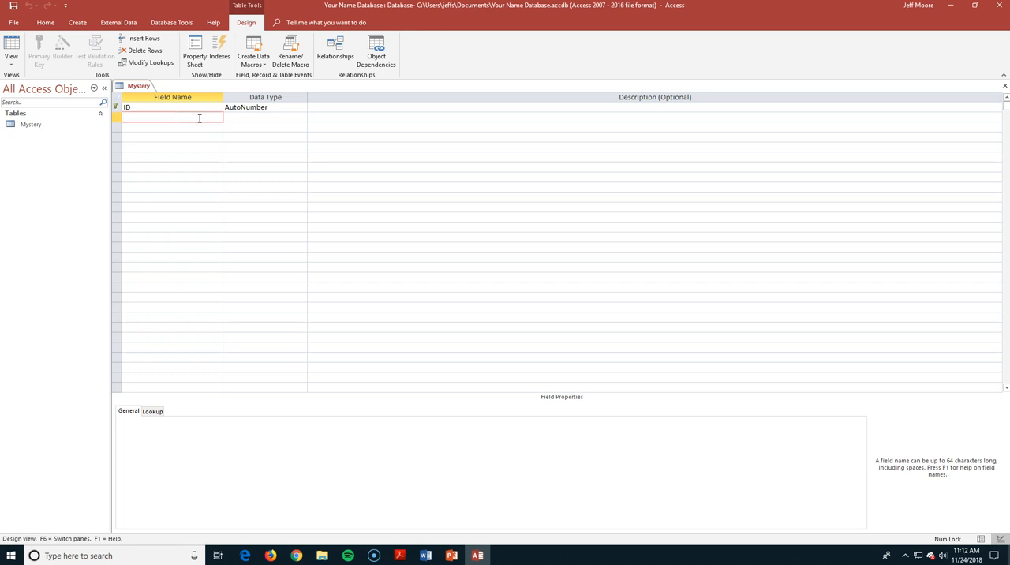
type("Name")
left_click(224, 120)
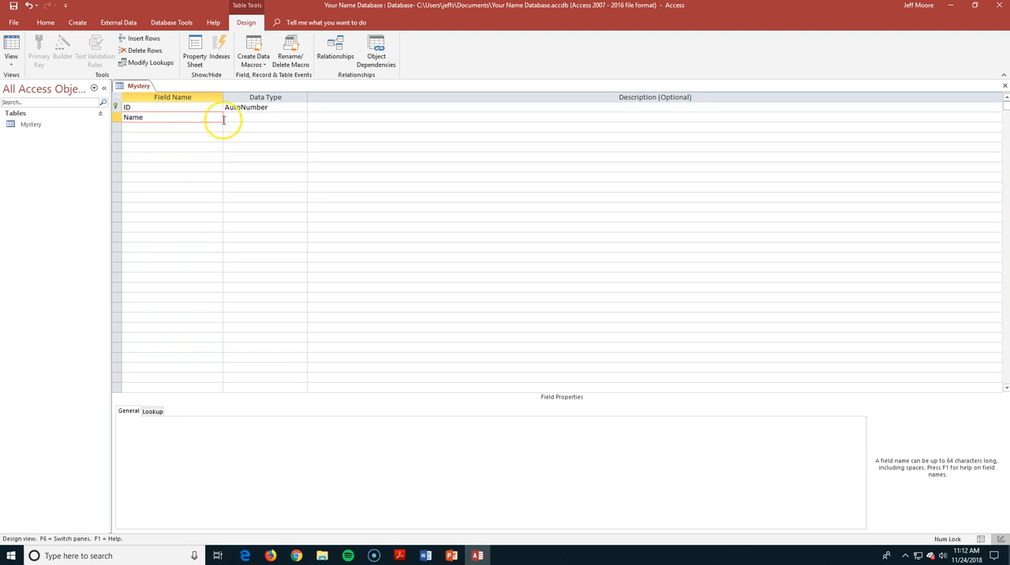
left_click(271, 118)
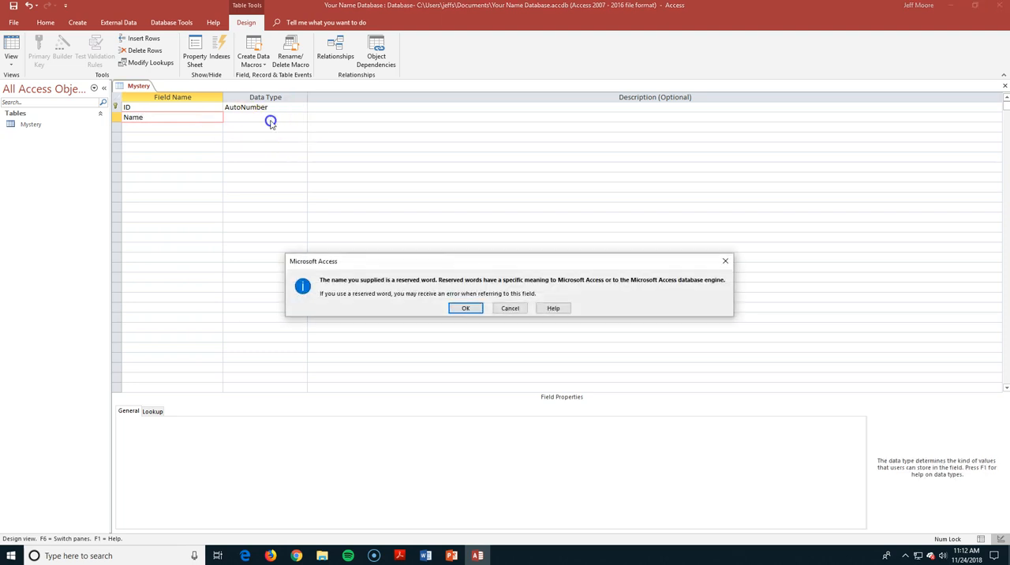
left_click(510, 309)
Name the field below ID Suspect, with the Short Text data type
left_click(165, 119)
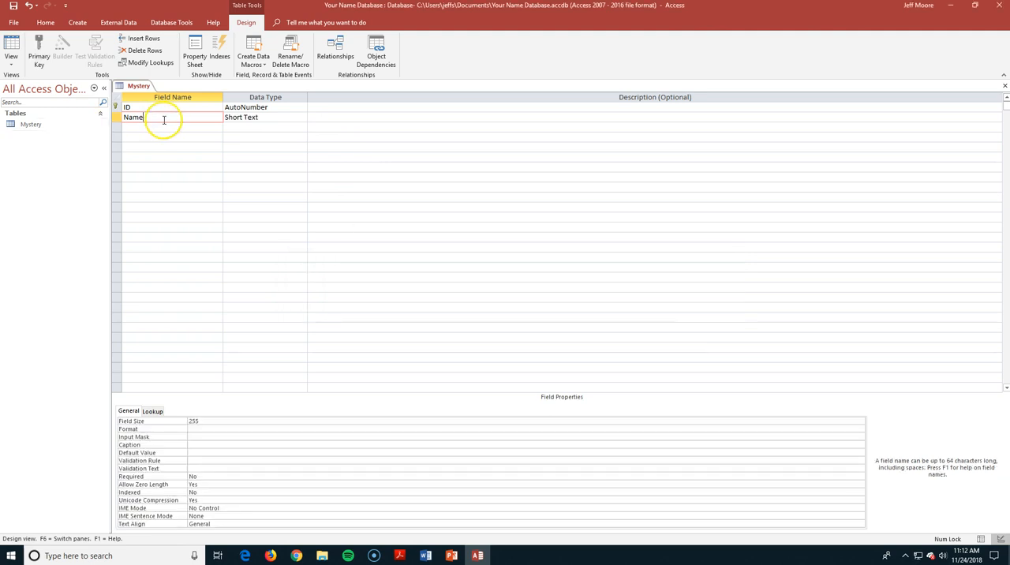
key("BackSpace")
key("BackSpace")
key("BackSpace")
key("BackSpace")
type("Suspect")
left_click(276, 117)
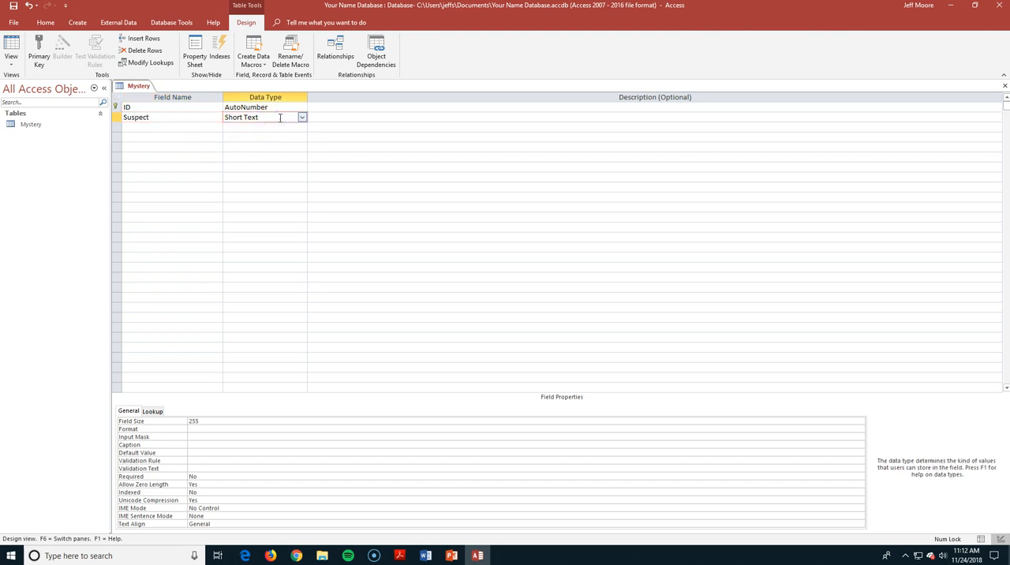
Add Short Text fields named Sex and Hair below the Suspect field
left_click(193, 130)
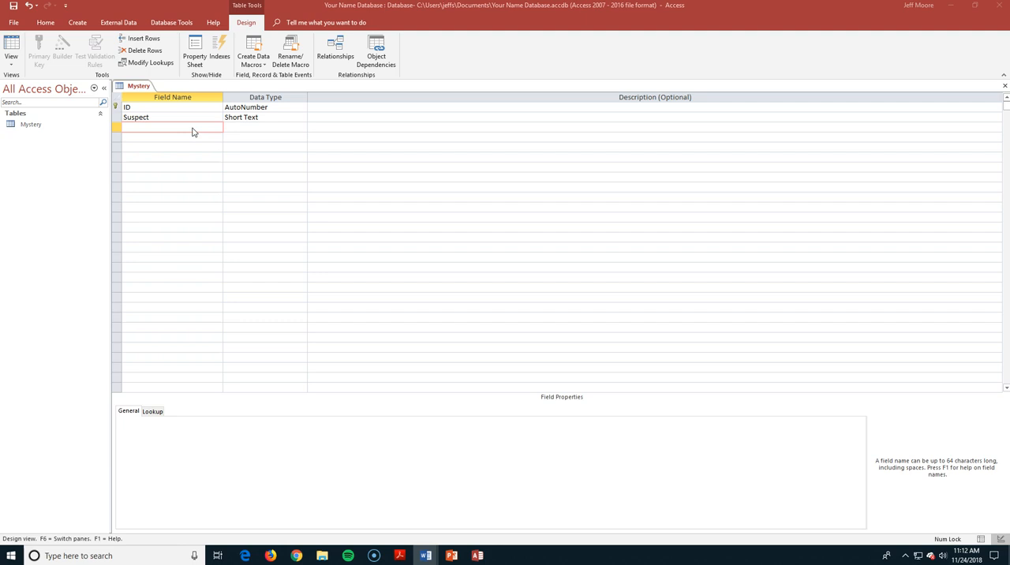
left_click(192, 129)
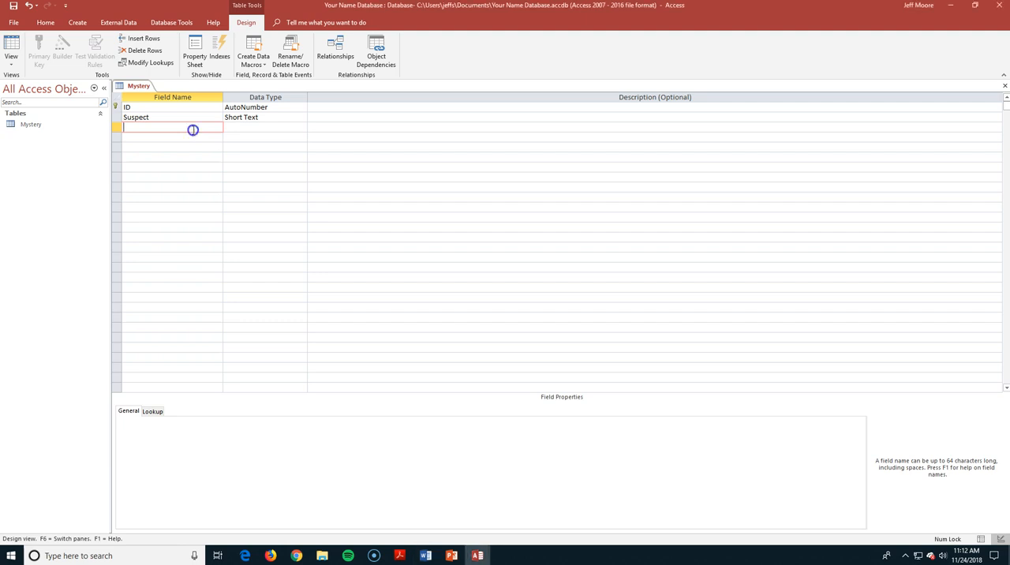
type("Sex")
left_click(244, 127)
left_click(191, 139)
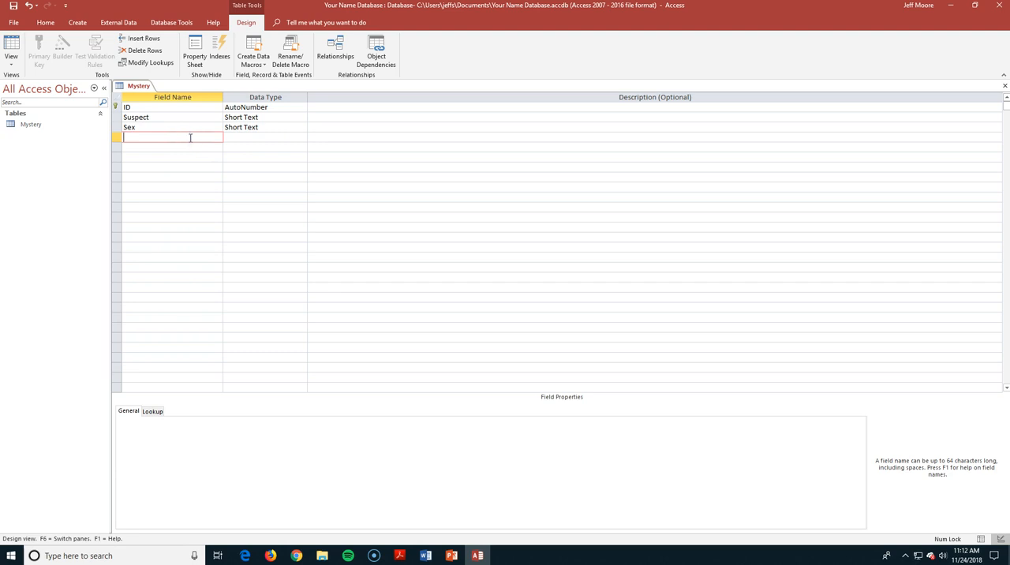
type("Hair")
left_click(291, 137)
Add Short Text fields named Eyes and Height below the Hair field
left_click(208, 149)
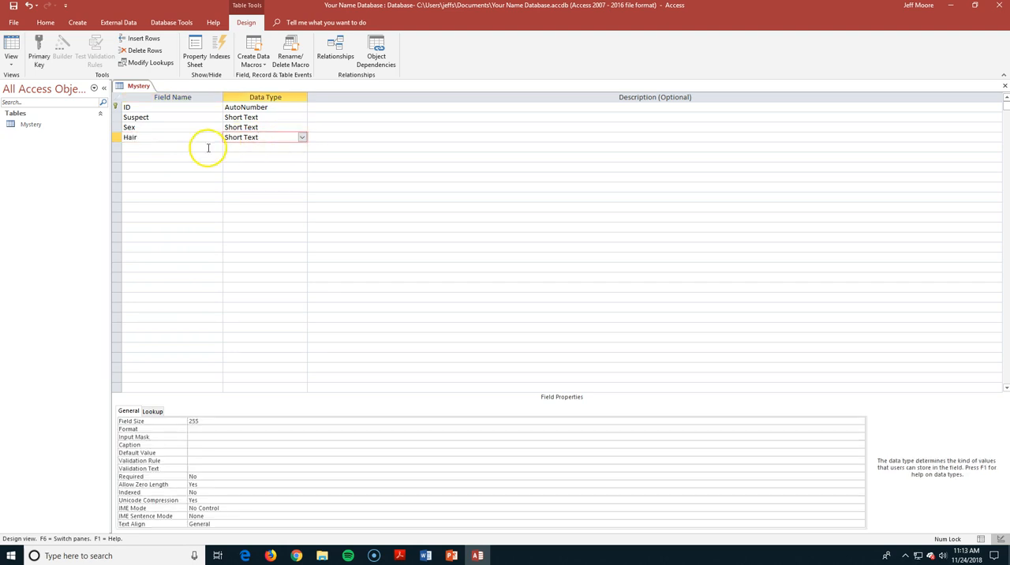
type("Eyes")
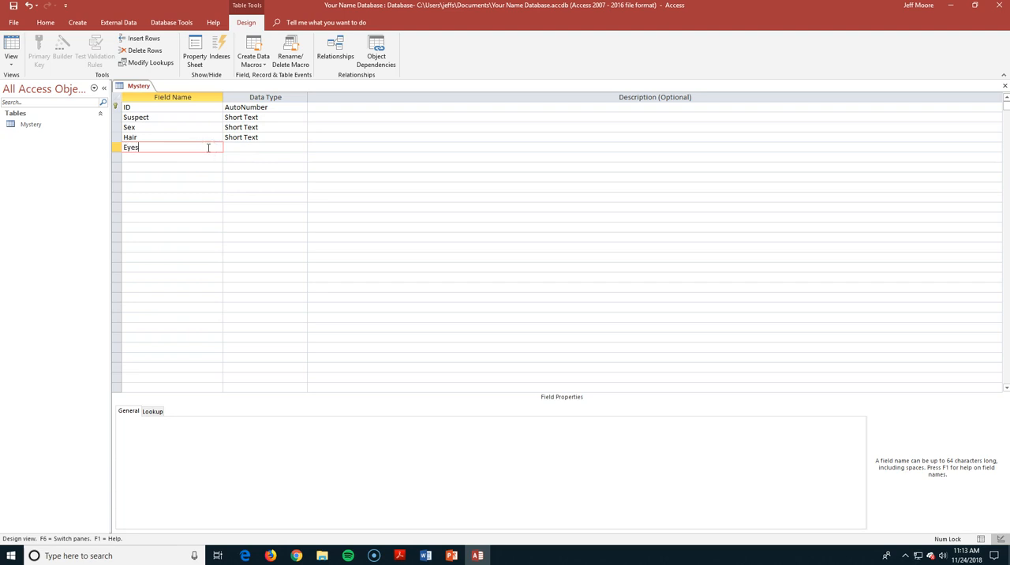
left_click(256, 149)
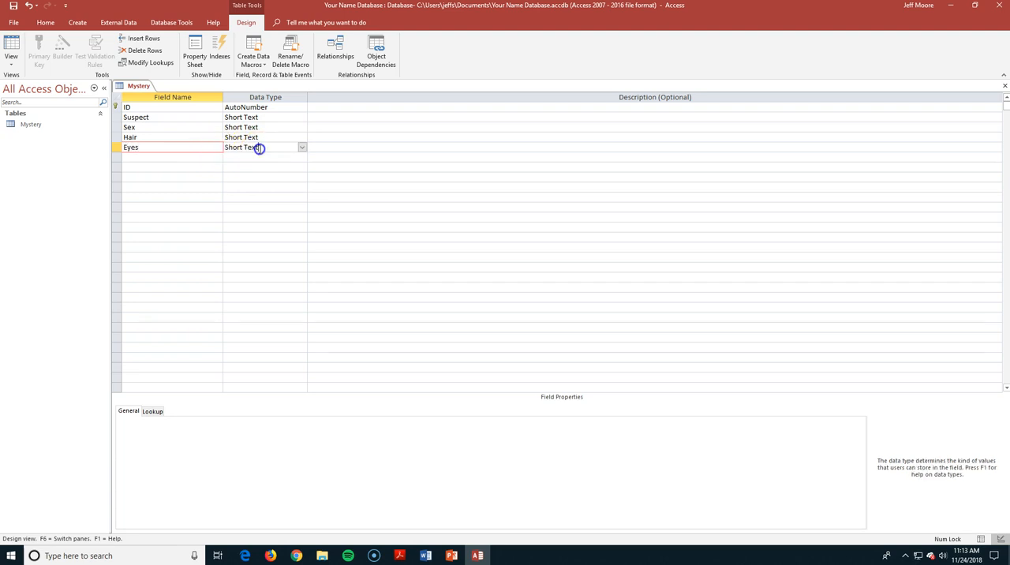
left_click(205, 160)
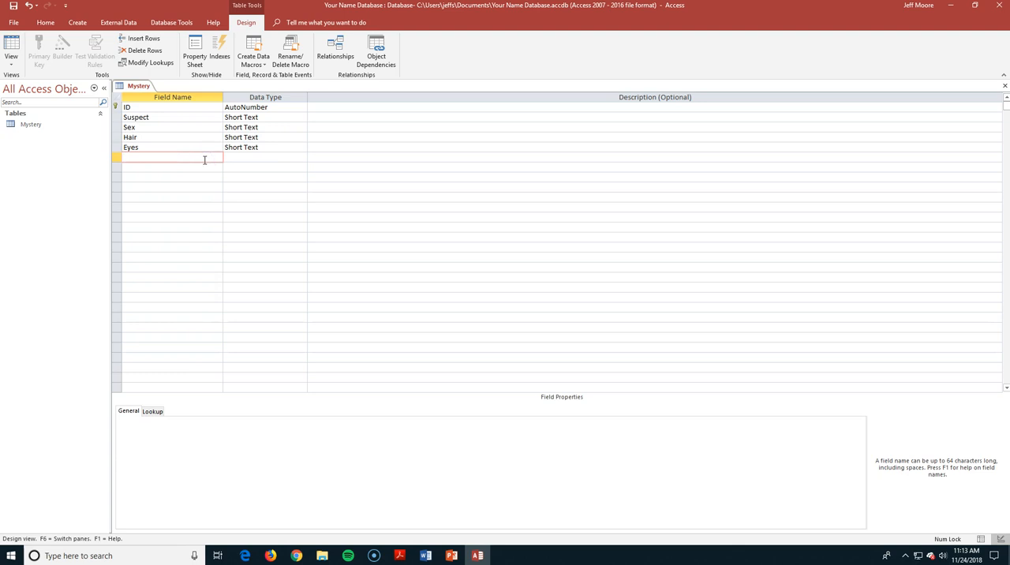
type("Height")
left_click(241, 157)
Check the data type choices for the Sex field
left_click(173, 167)
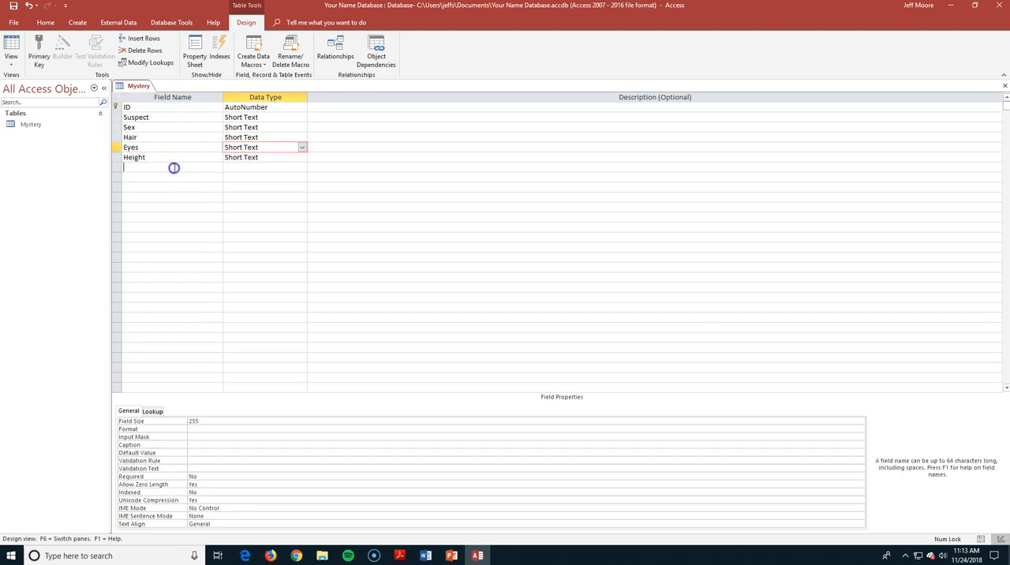
left_click(275, 128)
left_click(301, 129)
left_click(300, 136)
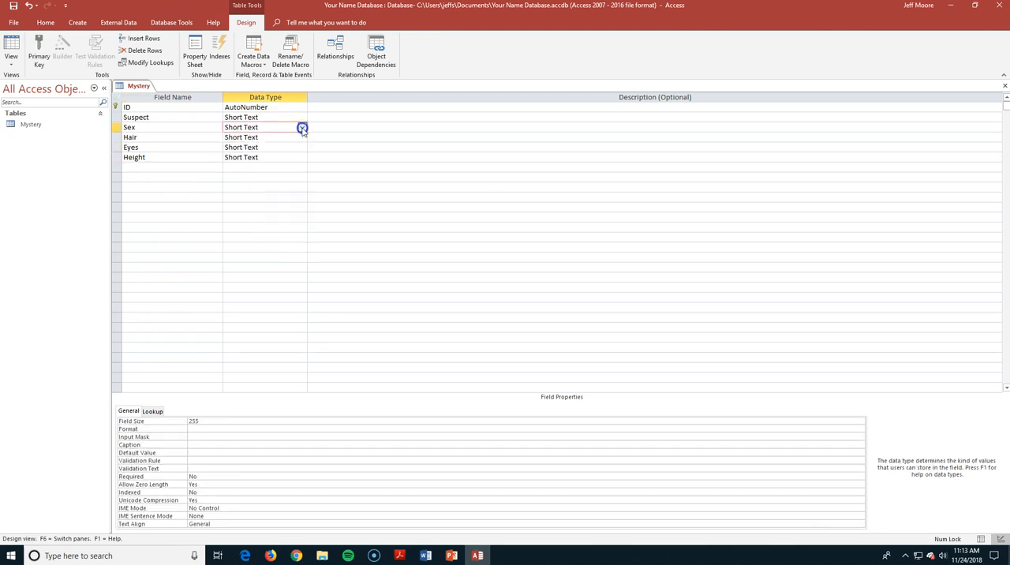
Add a Short Text field named Build below the Height field
left_click(179, 168)
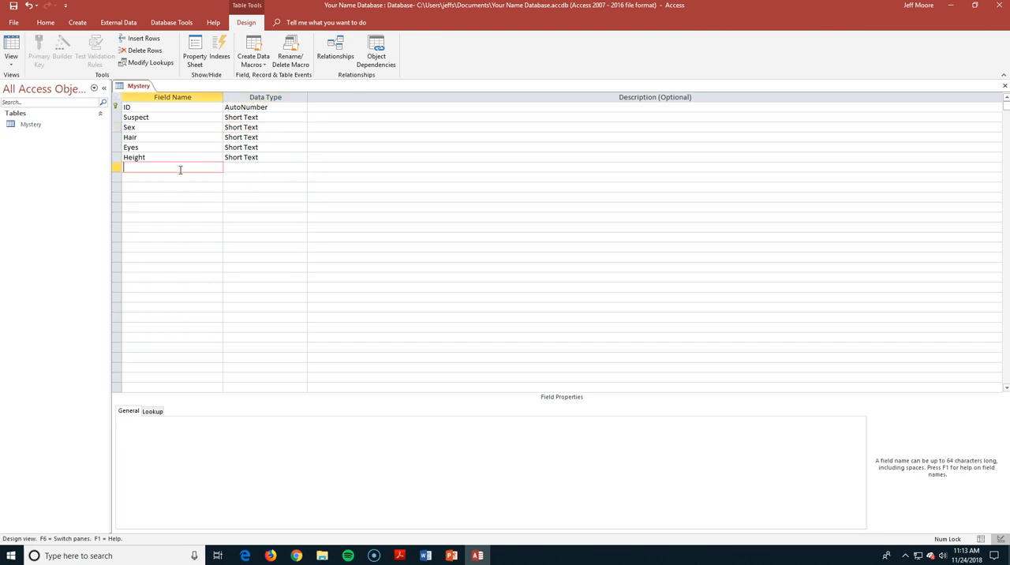
type("Build")
left_click(170, 164)
Add a field named Glasses? below Build and set its data type to Yes/No
left_click(190, 179)
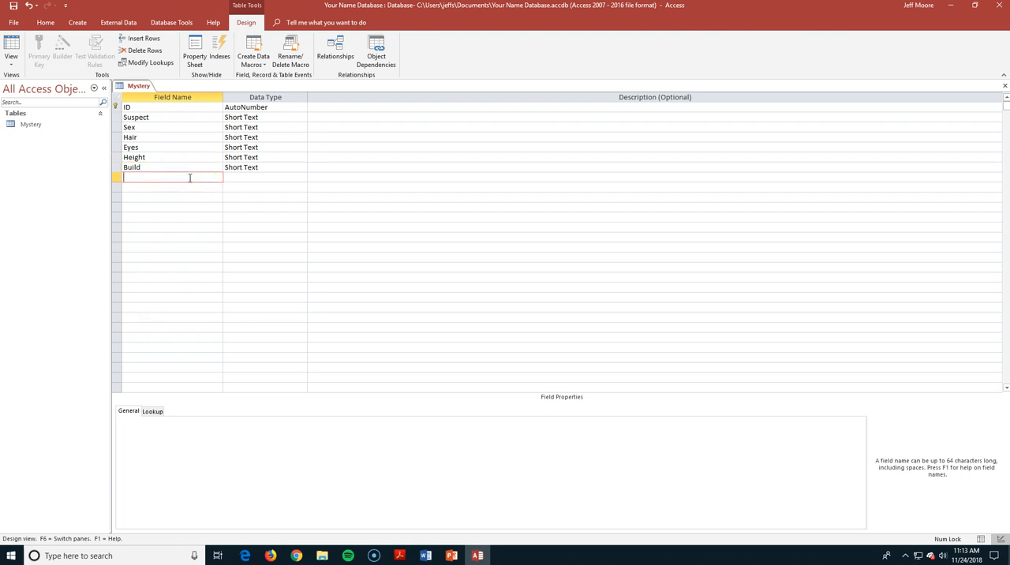
type("Glasses?")
left_click(235, 178)
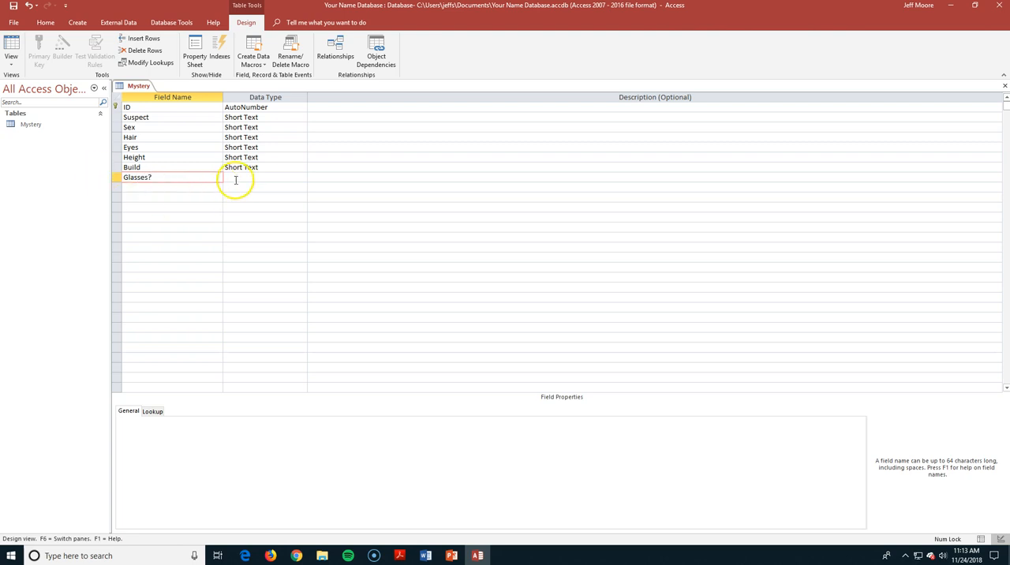
left_click(301, 178)
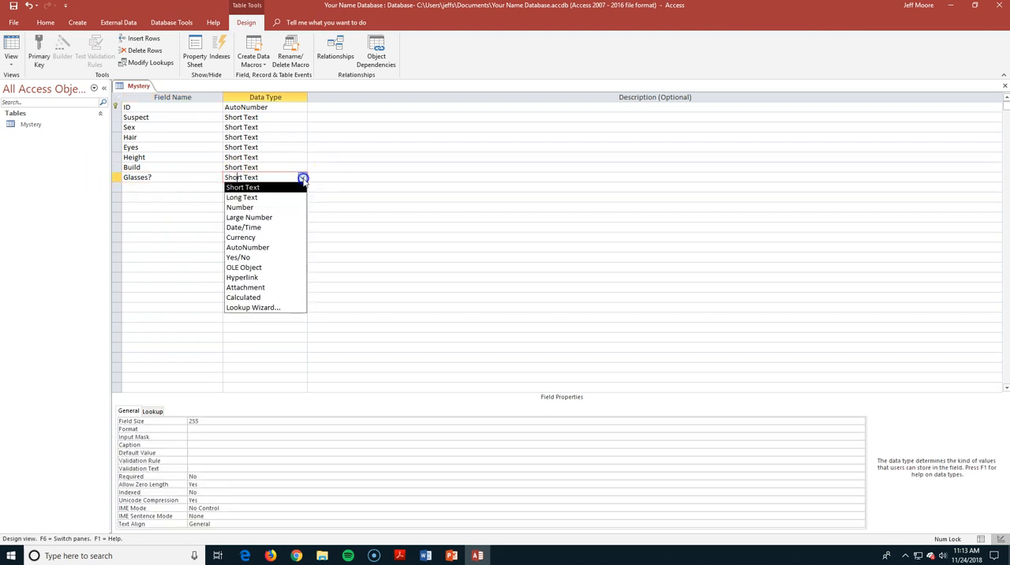
left_click(269, 258)
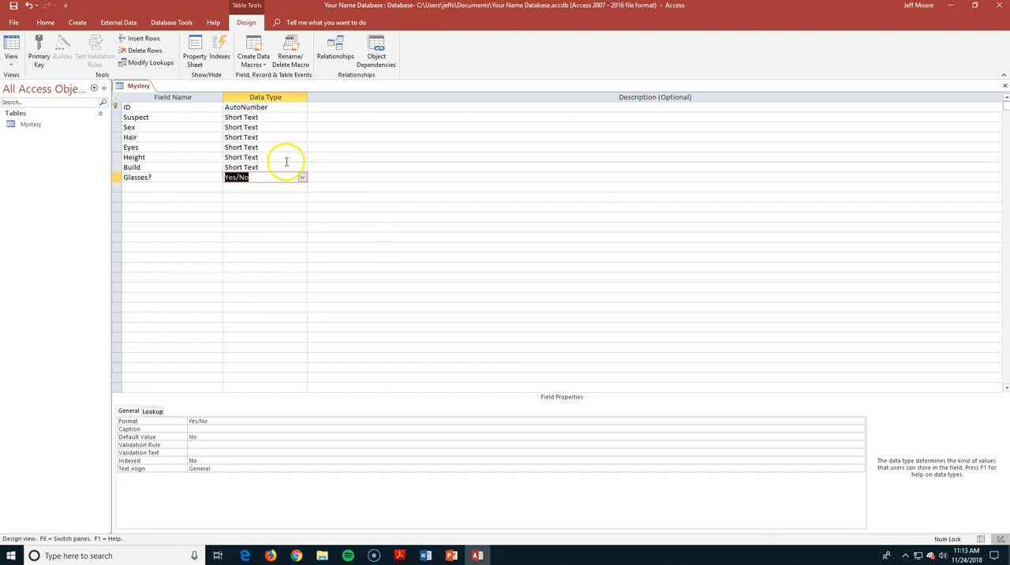
Save the Mystery table's design and switch it to Datasheet View
left_click(13, 65)
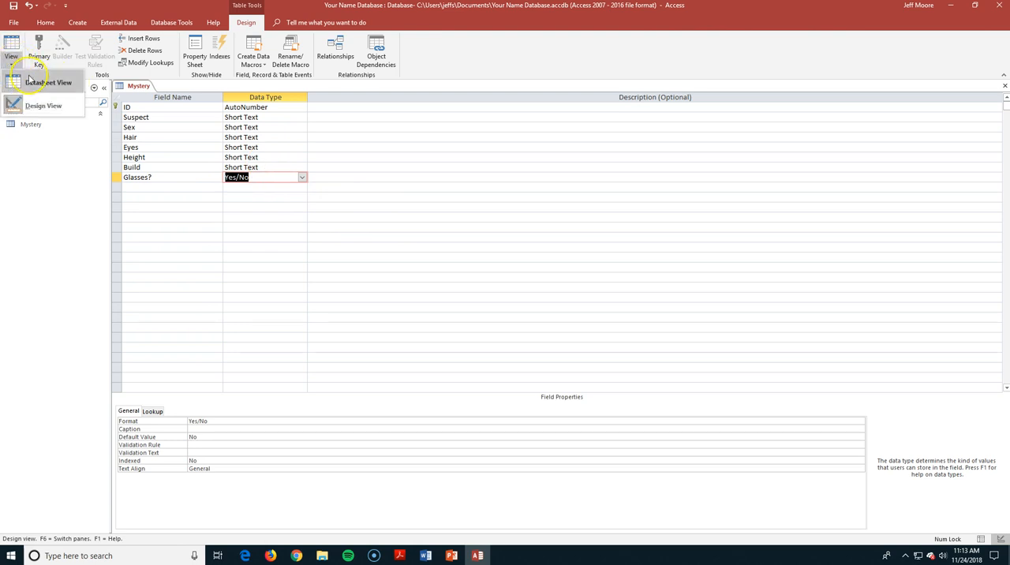
left_click(30, 79)
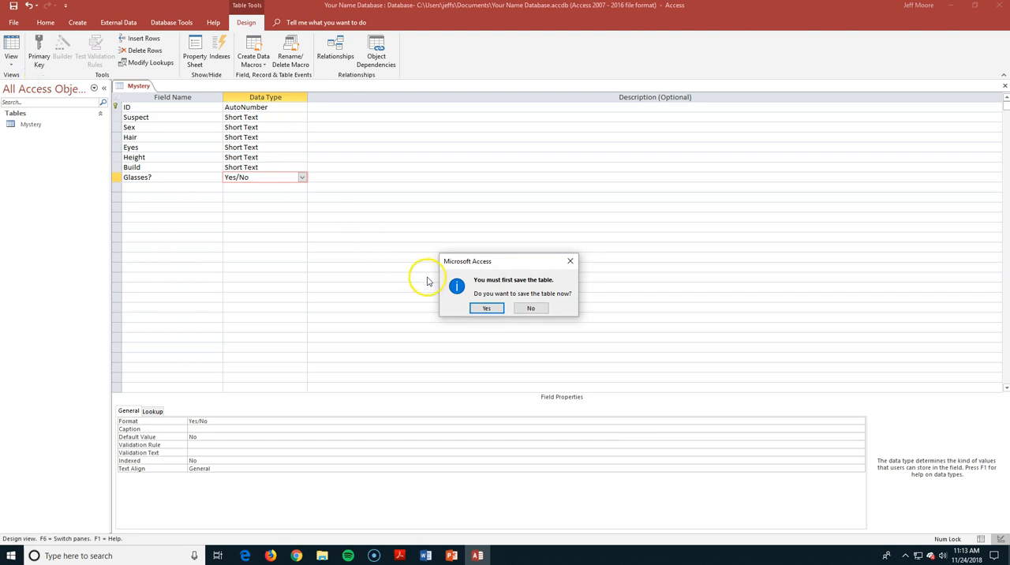
left_click(480, 309)
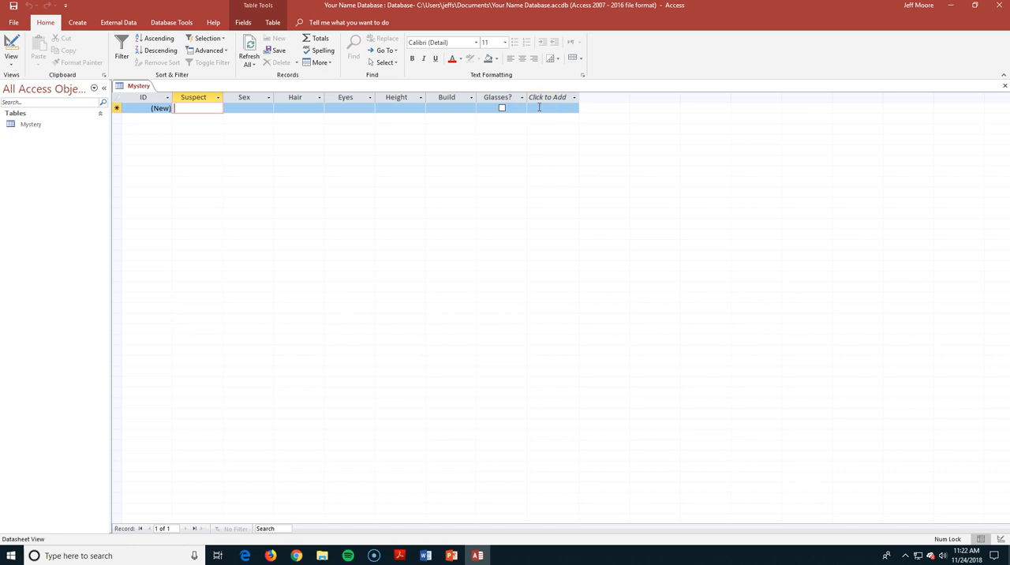
Start the first record with the suspect's full name, Female as sex and Black as hair
left_click(187, 109)
type("Anne")
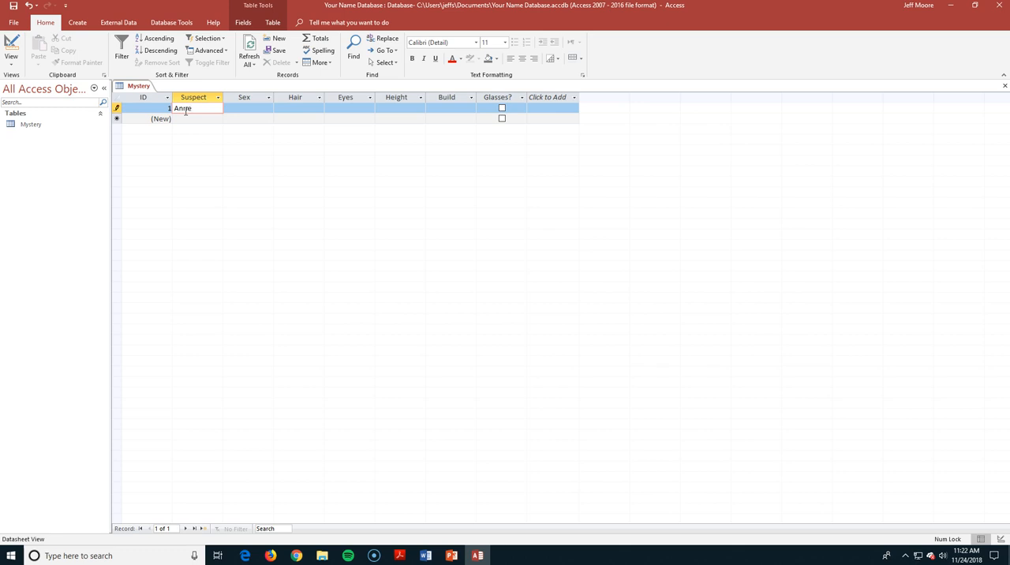
type("Ville")
key("Tab")
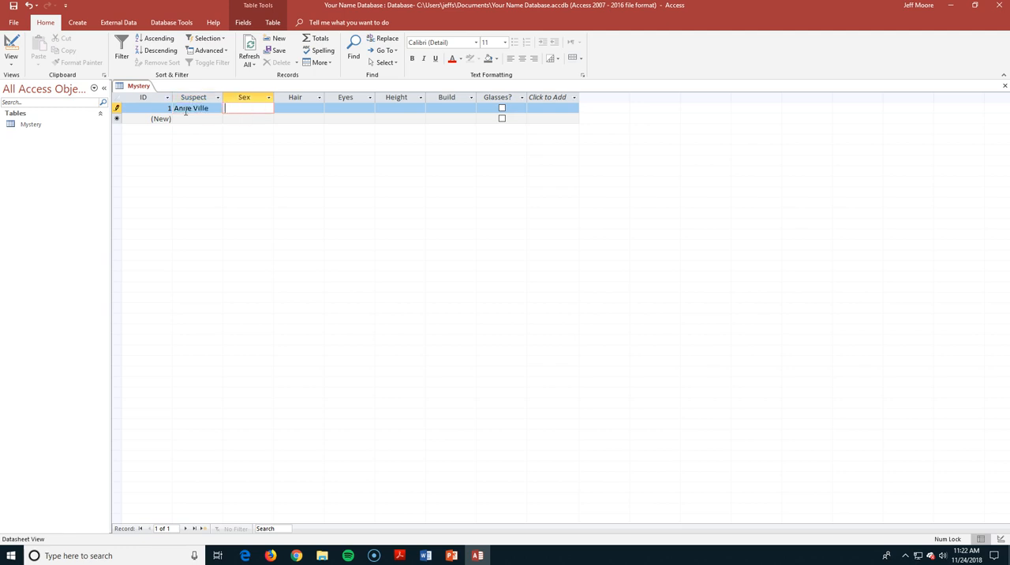
type("Female")
key("Tab")
type("Black")
key("Tab")
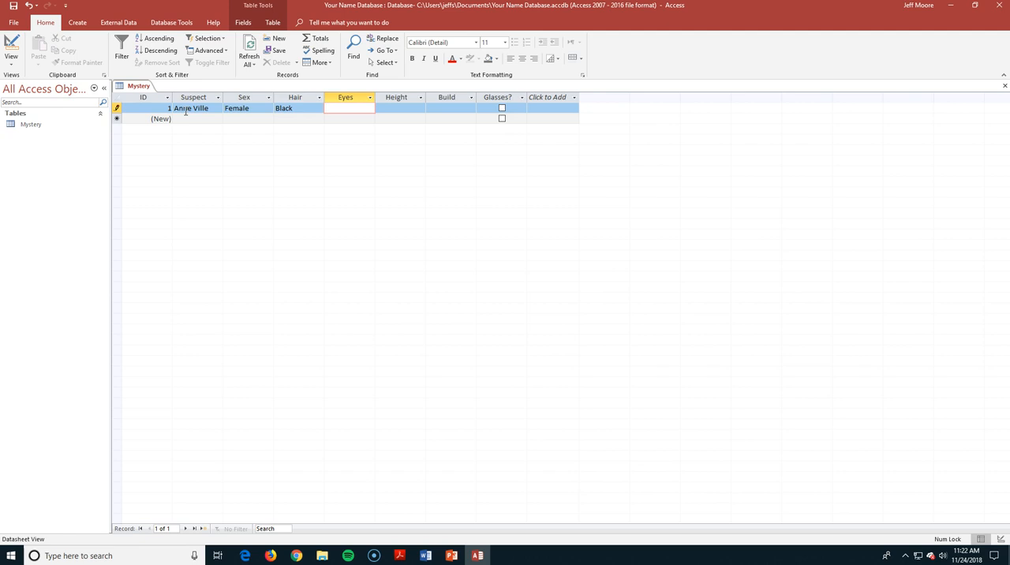
Complete the first record with Brown eyes, Short height and Medium build, leaving Glasses? unchecked
type("Brown")
key("Tab")
type("Sho")
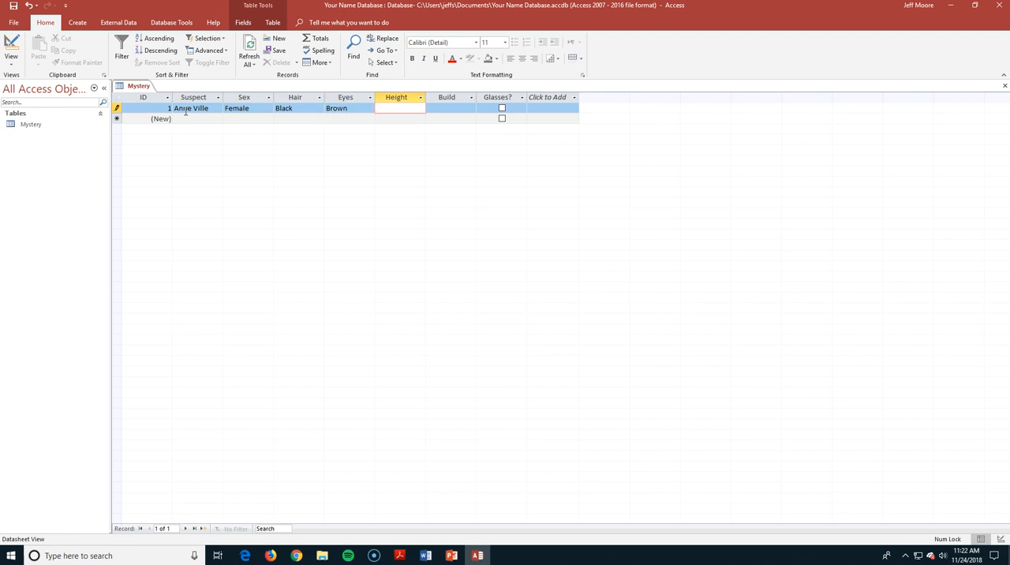
type("rt")
key("Tab")
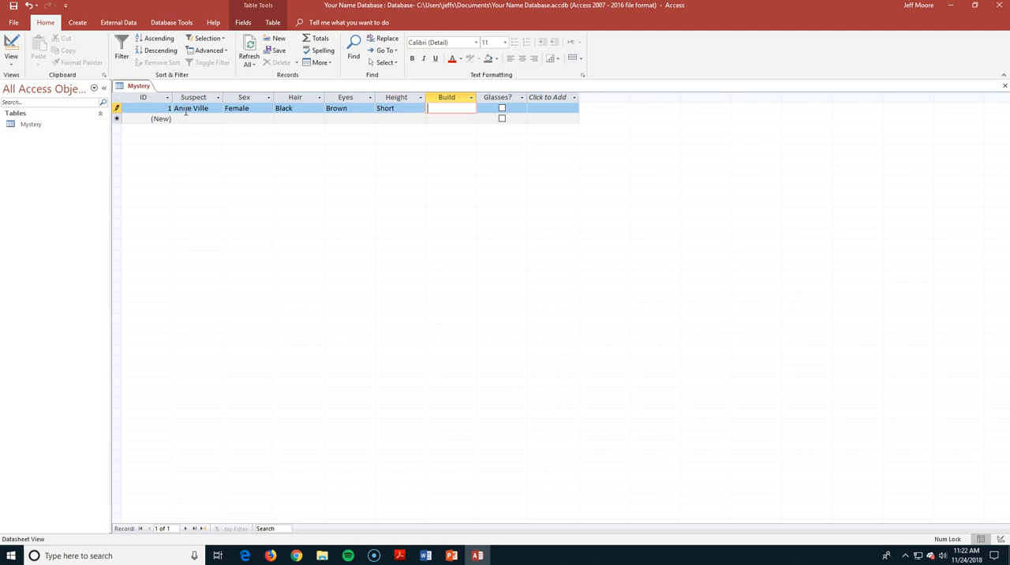
type("Medium")
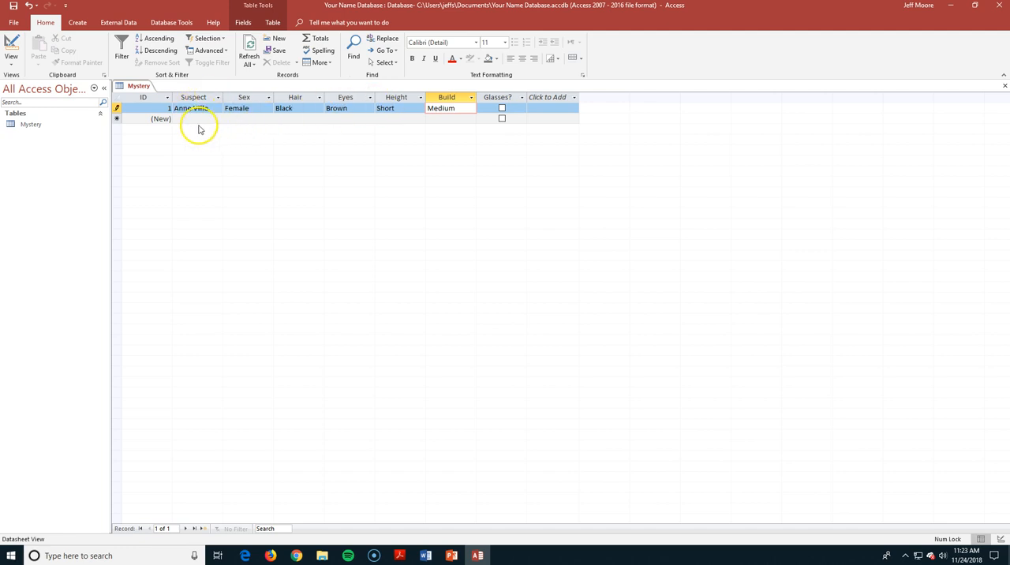
left_click(185, 118)
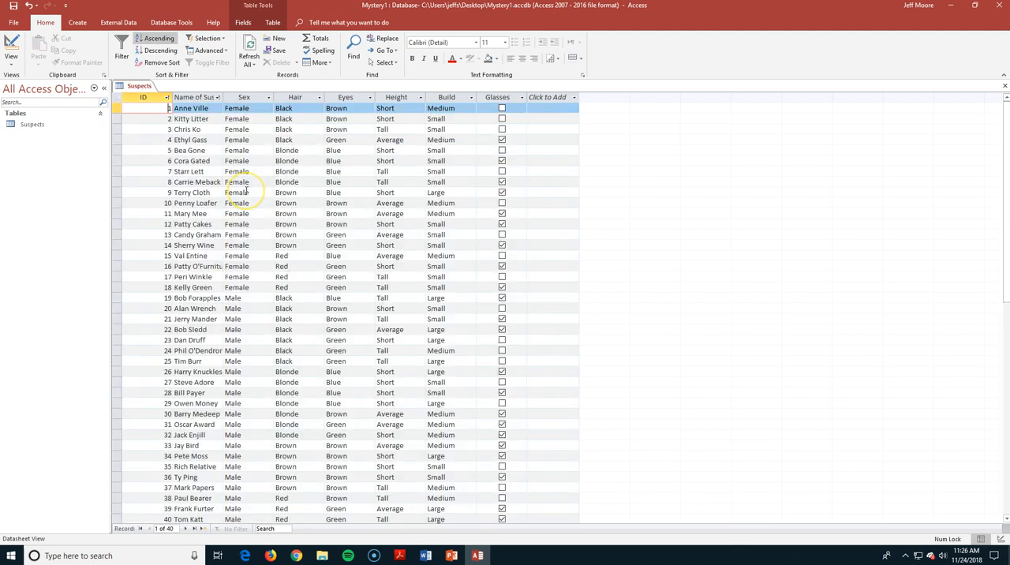
left_click(247, 120)
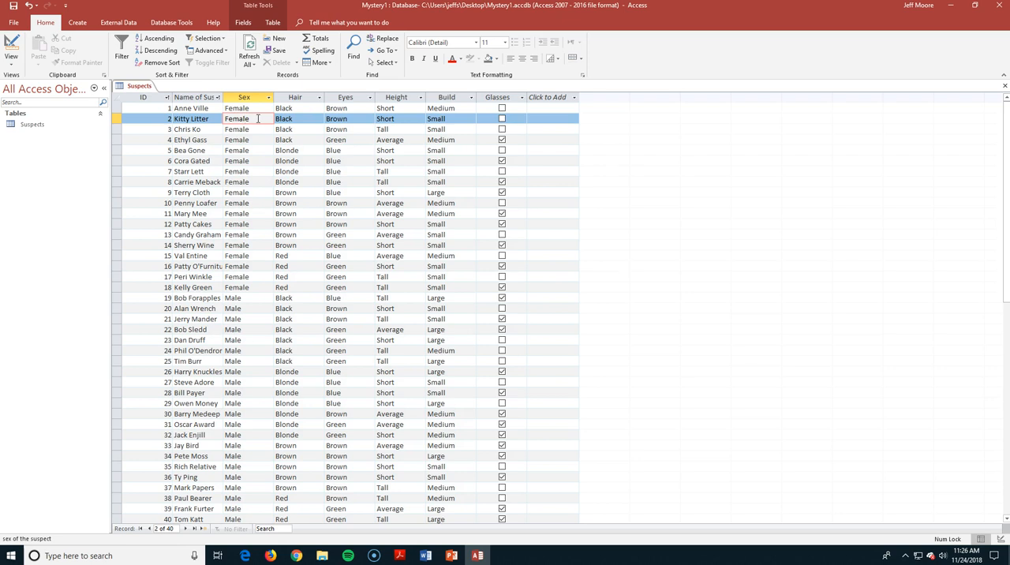
left_click(153, 128)
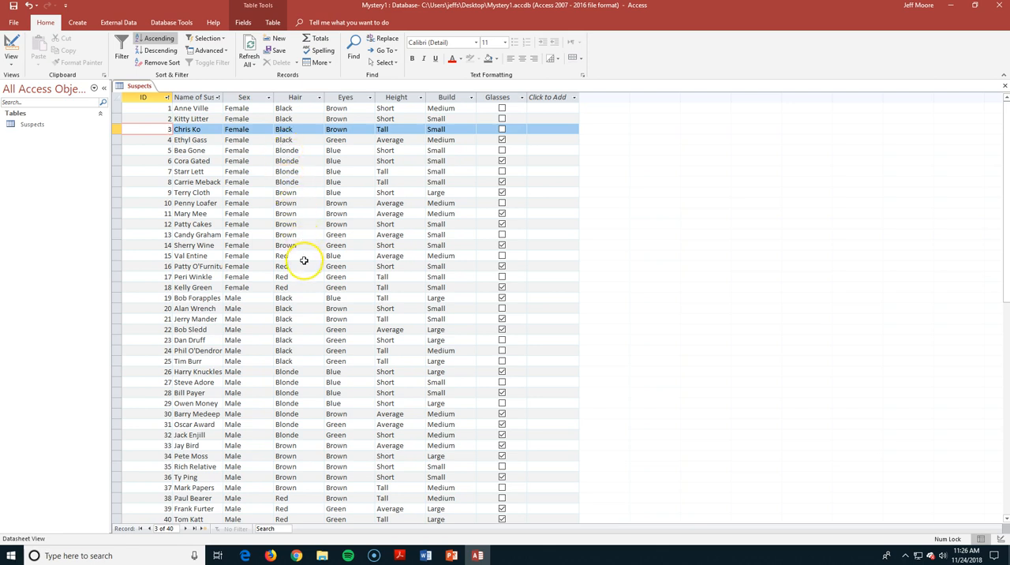
left_click(288, 214)
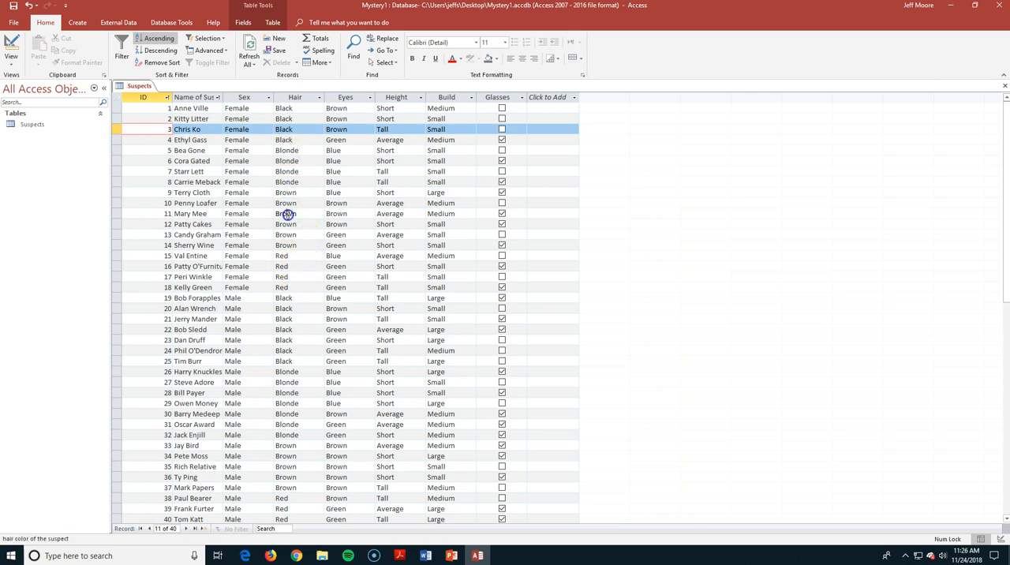
left_click(297, 214)
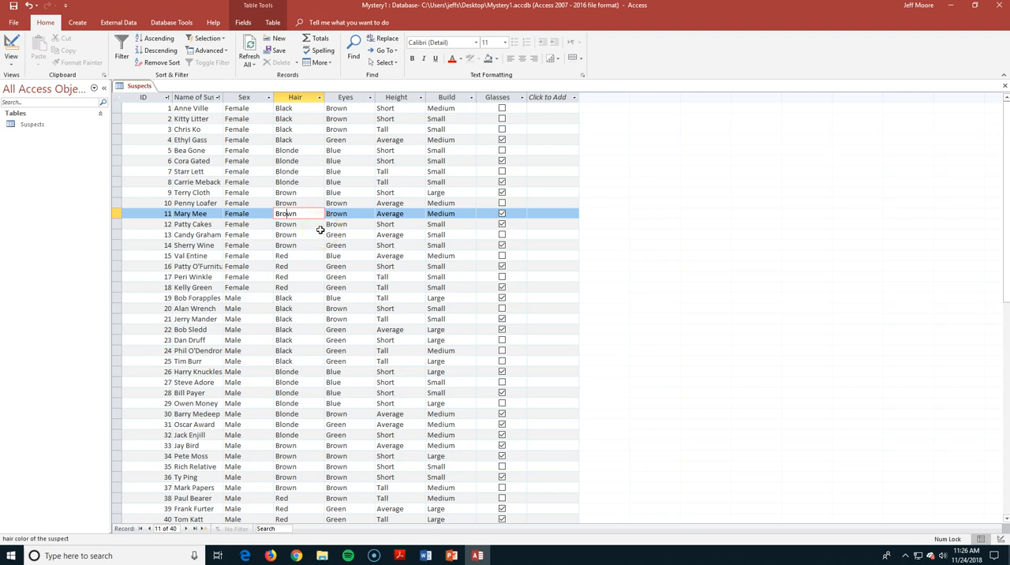
Save the Suspects table and start a Simple Query Wizard query that includes all of its fields
left_click(78, 23)
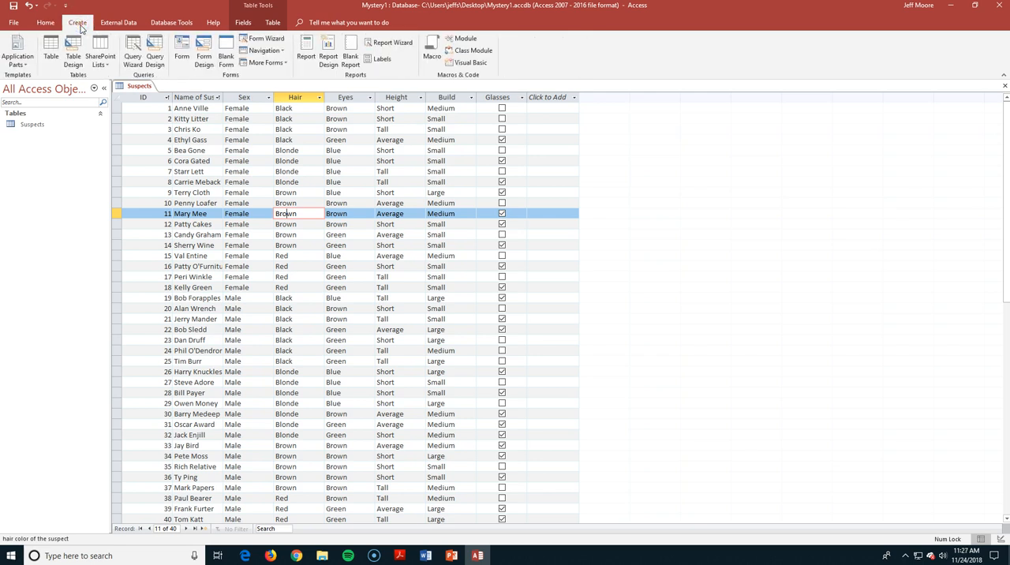
left_click(132, 54)
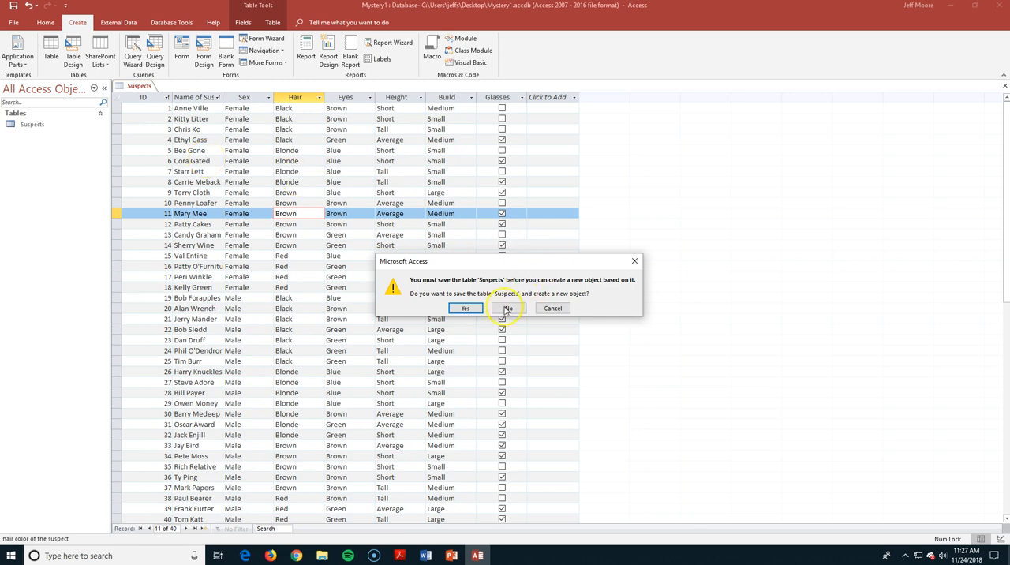
left_click(465, 308)
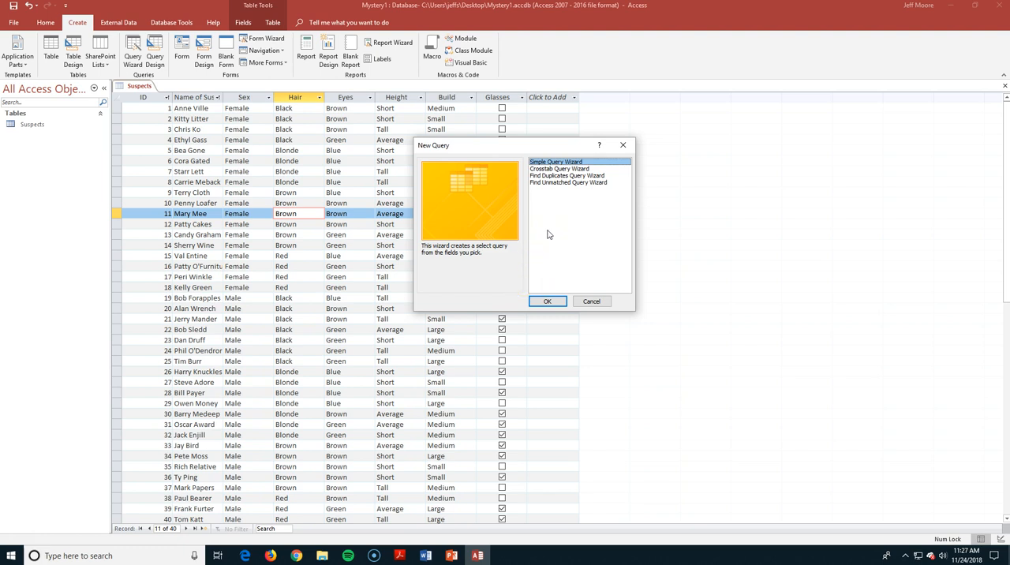
left_click(538, 302)
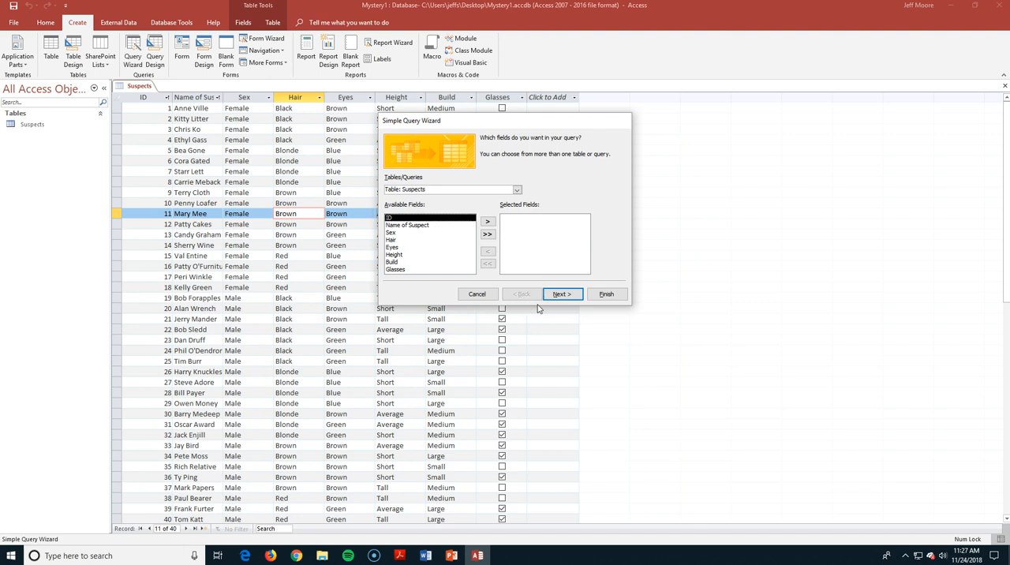
left_click(488, 234)
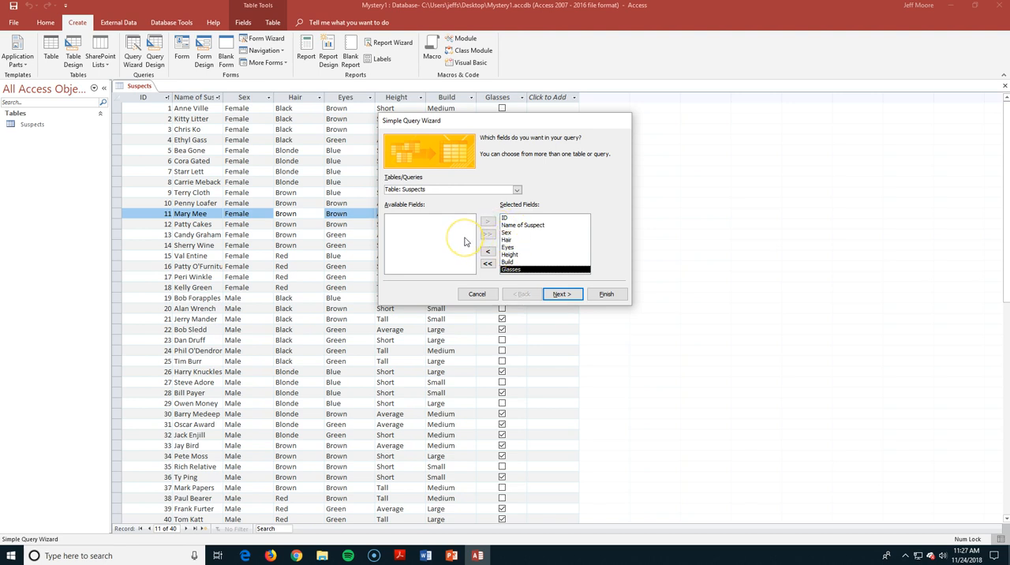
Finish the wizard as a detail query titled Suspects Query, choosing to modify the query design
left_click(559, 293)
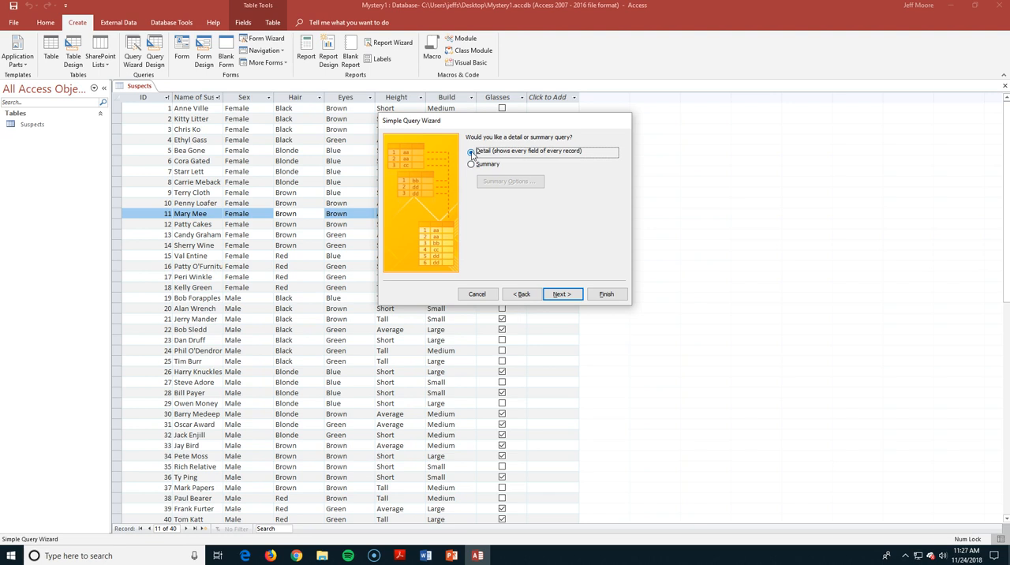
left_click(561, 294)
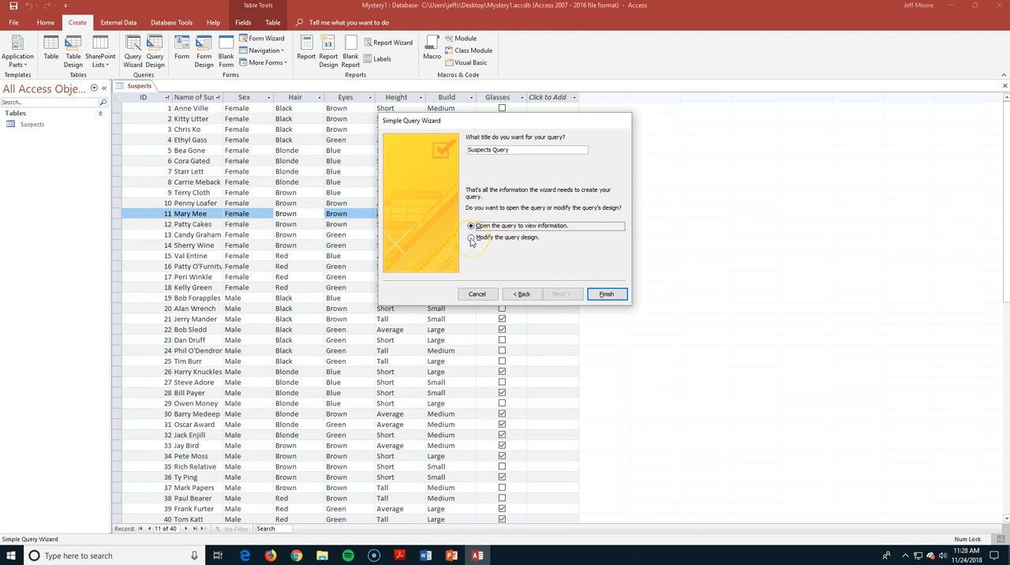
left_click(472, 240)
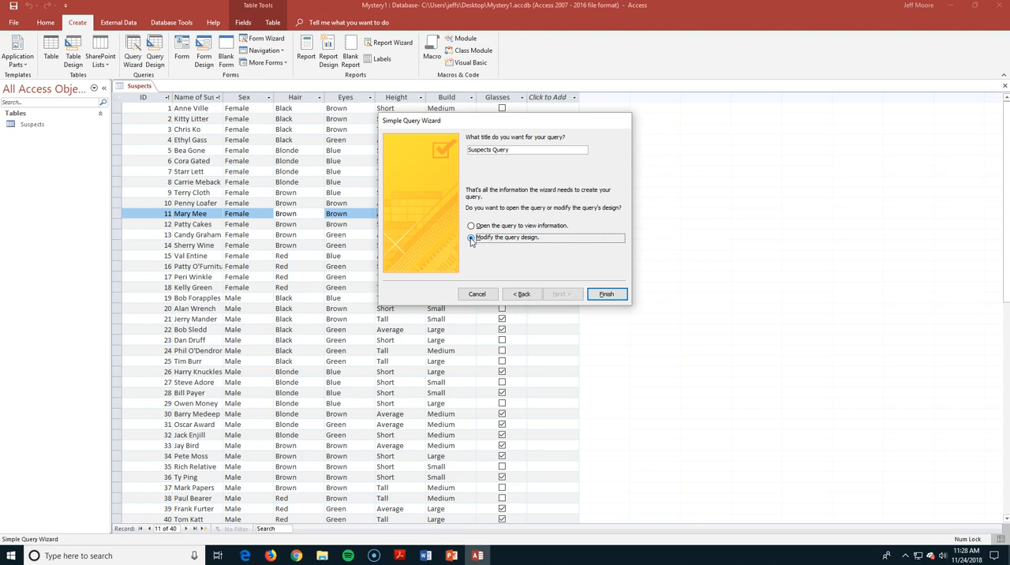
left_click(606, 295)
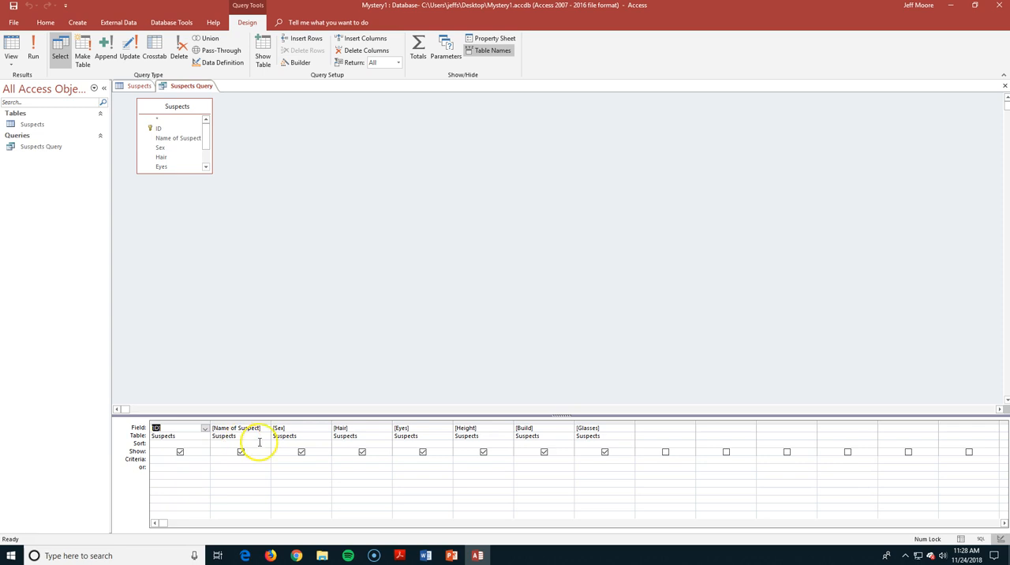
Set the query criteria to Male for Sex, Short for Height and Yes for Glasses, and run the query
left_click(295, 458)
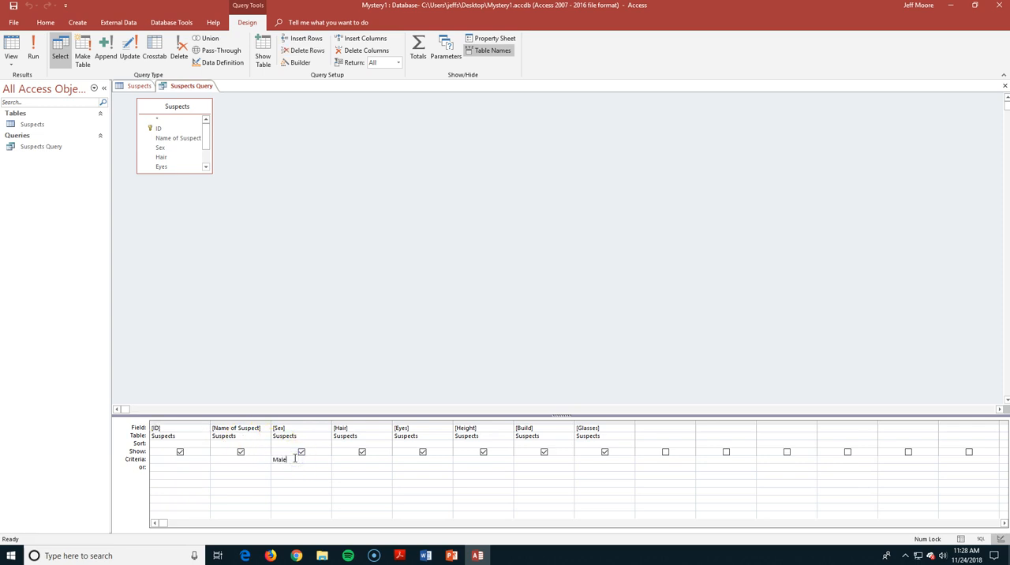
left_click(499, 461)
type("Short")
left_click(582, 461)
type("Yes")
left_click(470, 474)
left_click(33, 50)
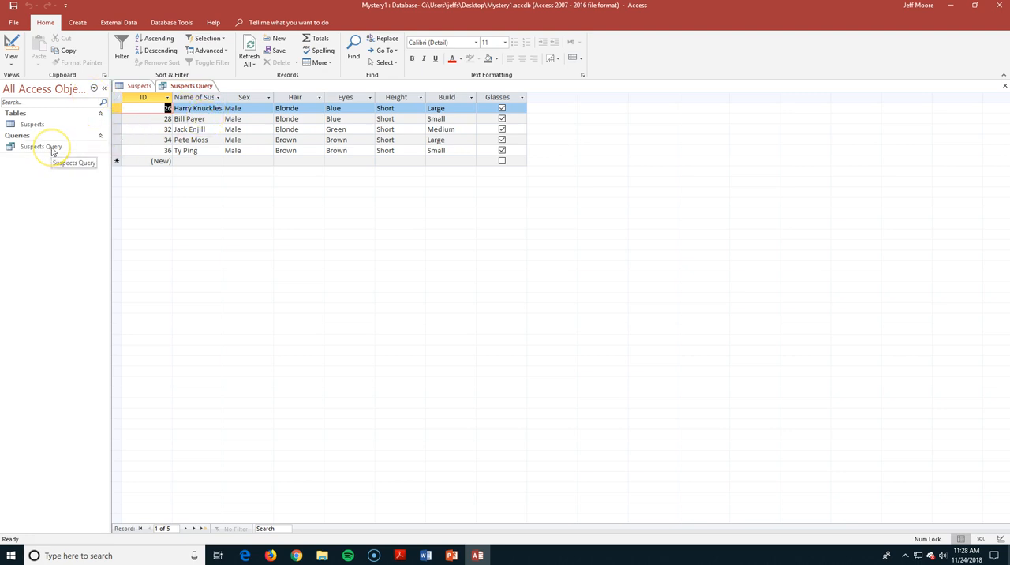
Create a report from the saved Suspects Query and open it in Design View
left_click(79, 23)
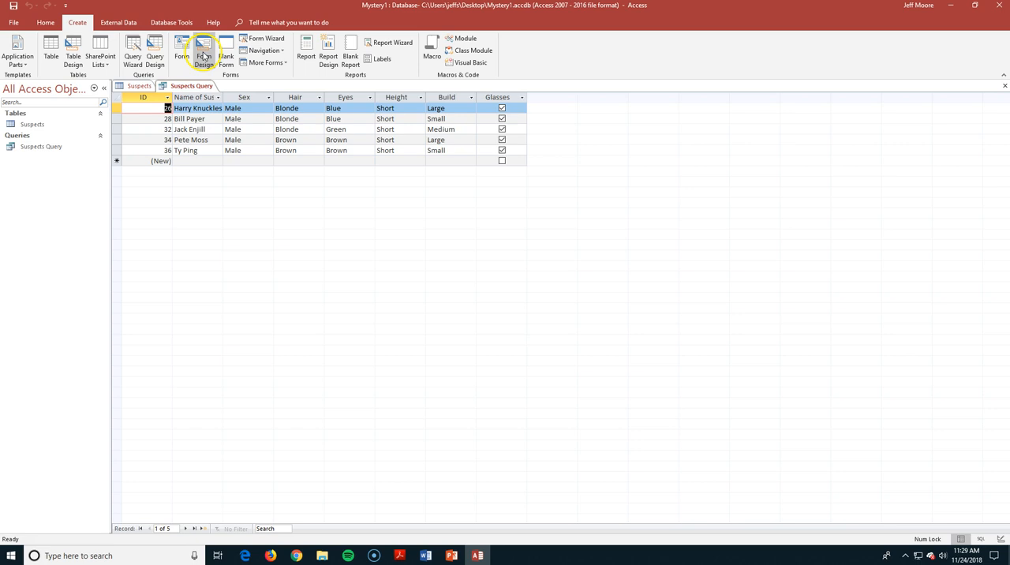
left_click(311, 57)
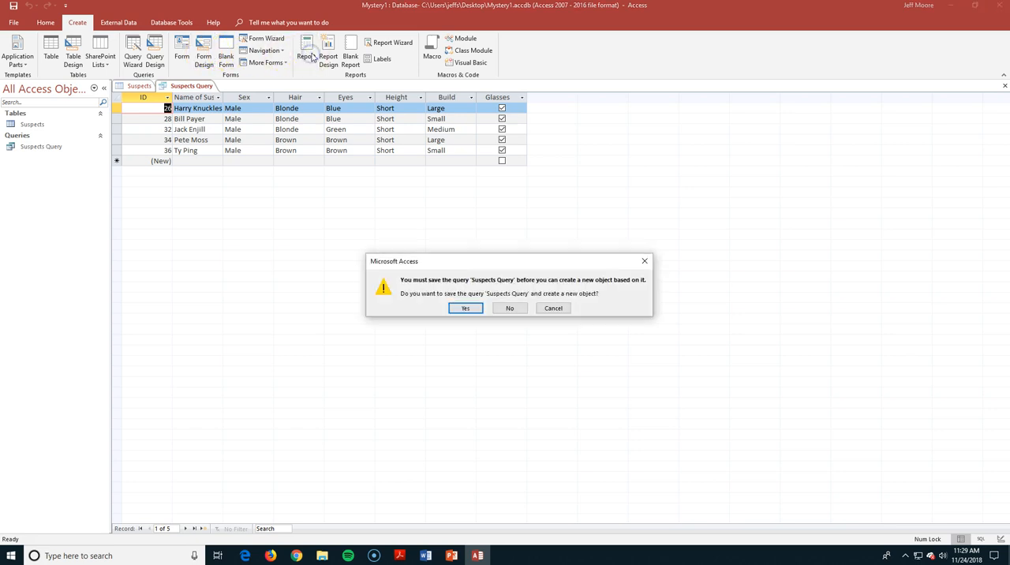
left_click(467, 309)
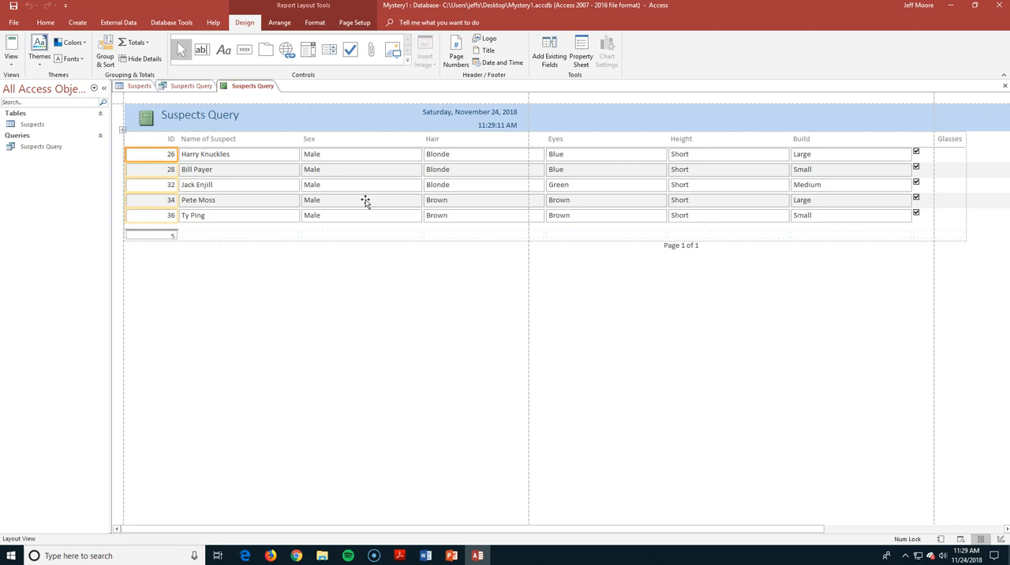
left_click(12, 47)
left_click(11, 59)
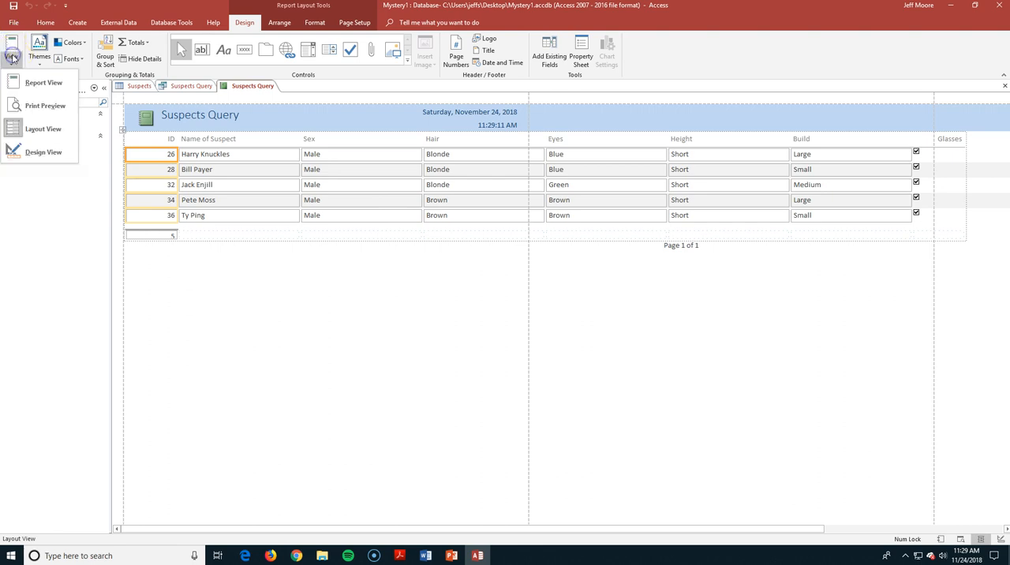
left_click(16, 151)
Narrow the Sex and Hair columns of the report to about 1 inch each
left_click(257, 180)
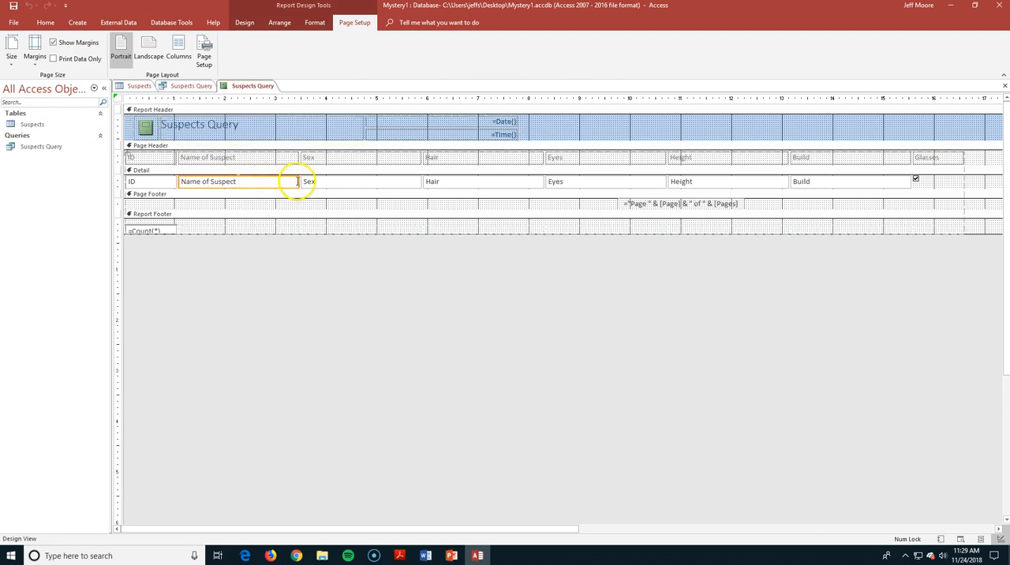
left_click(352, 184)
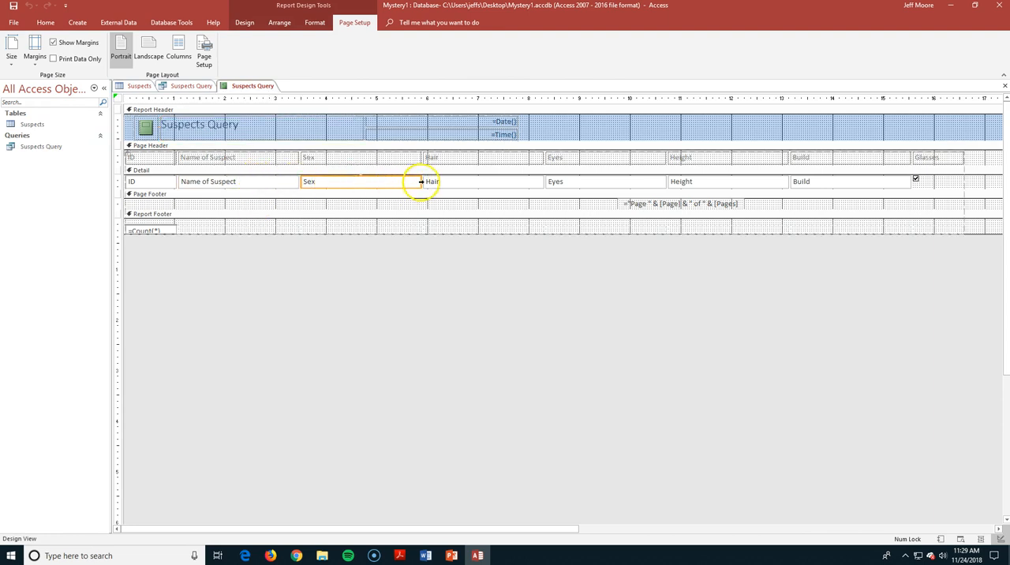
left_click_drag(420, 182, 349, 181)
left_click(411, 182)
left_click_drag(470, 181, 404, 181)
Narrow the report's Eyes column to about 0.9 inch, Height to about 1.1 inches and Build to about 1.3 inches
left_click(486, 184)
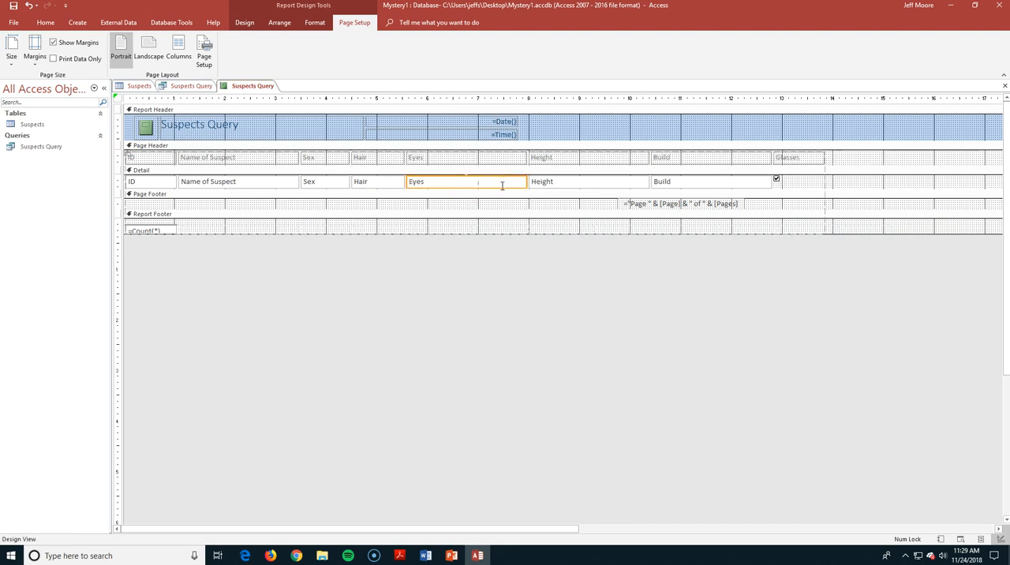
left_click_drag(525, 181, 450, 182)
left_click(509, 182)
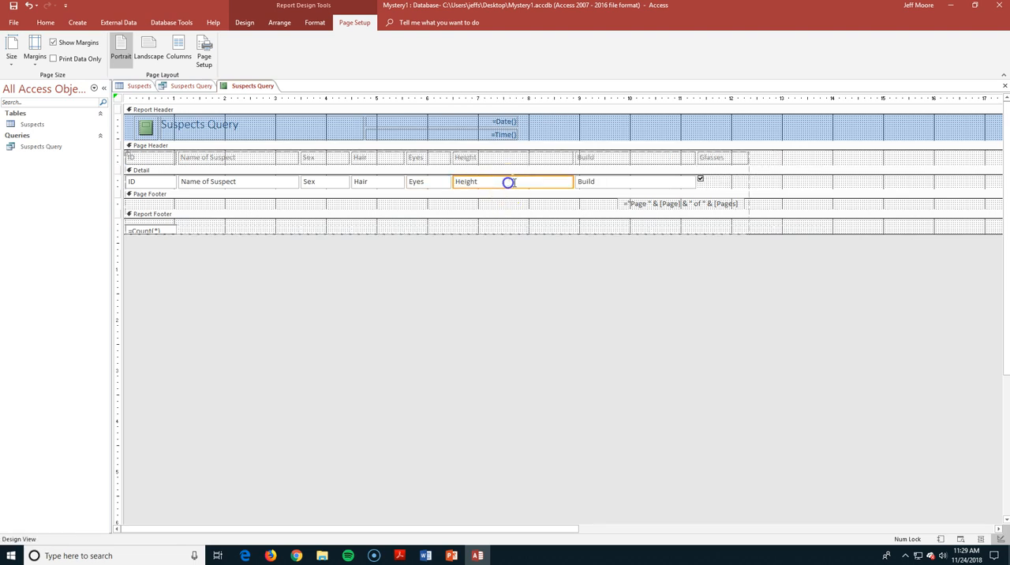
left_click_drag(571, 182, 512, 182)
left_click(570, 182)
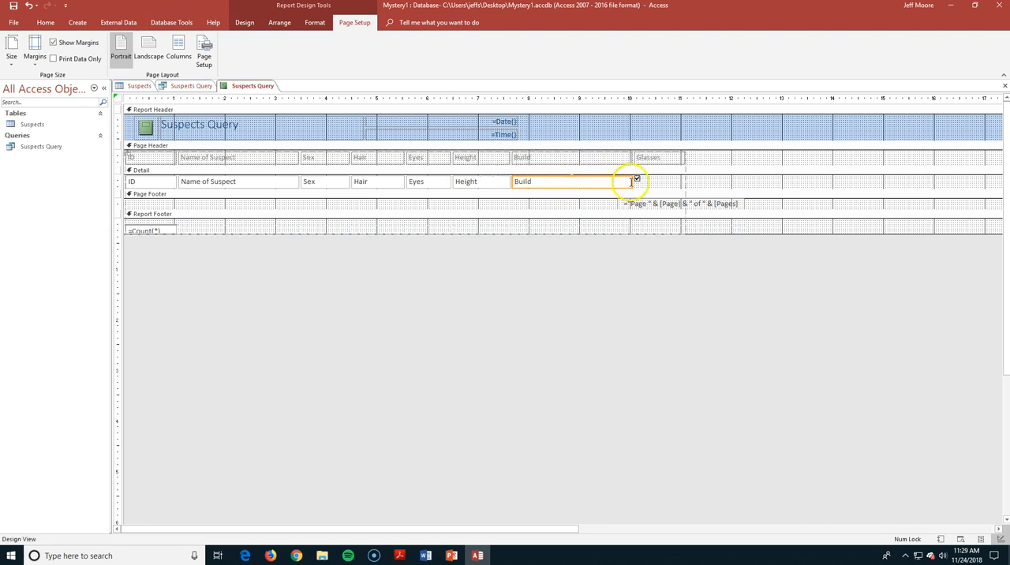
left_click_drag(633, 181, 575, 179)
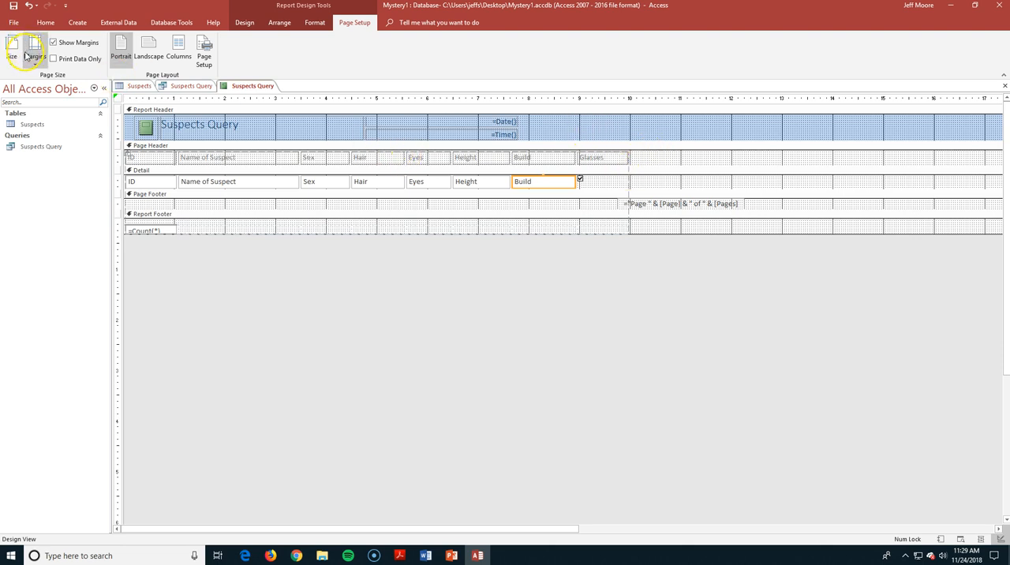
Display the resized report in Report View to check its column layout
left_click(246, 23)
left_click(11, 60)
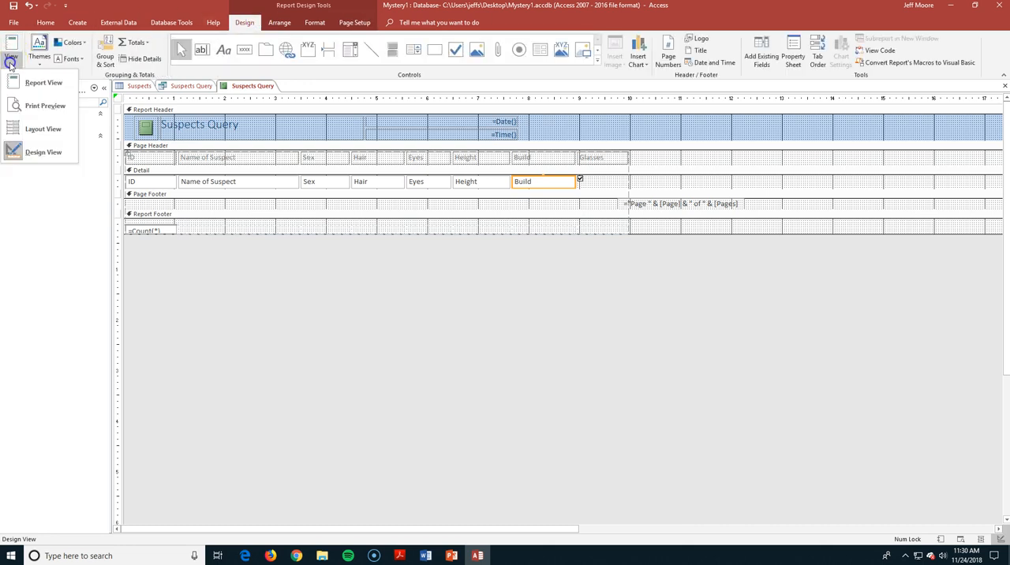
left_click(11, 94)
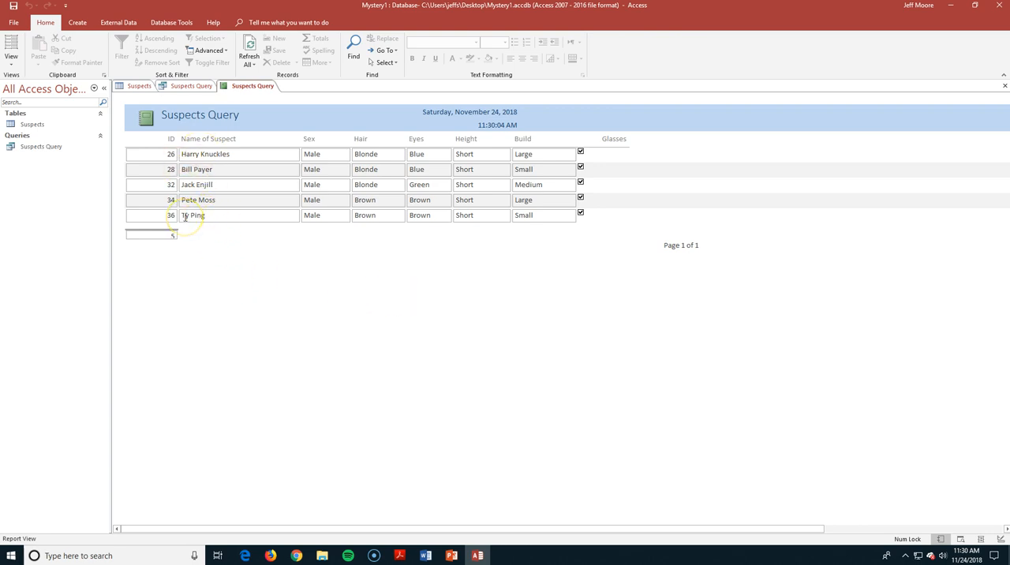
Begin saving the database in Access Database format, closing all open objects and saving the report as Your Name Report
left_click(13, 22)
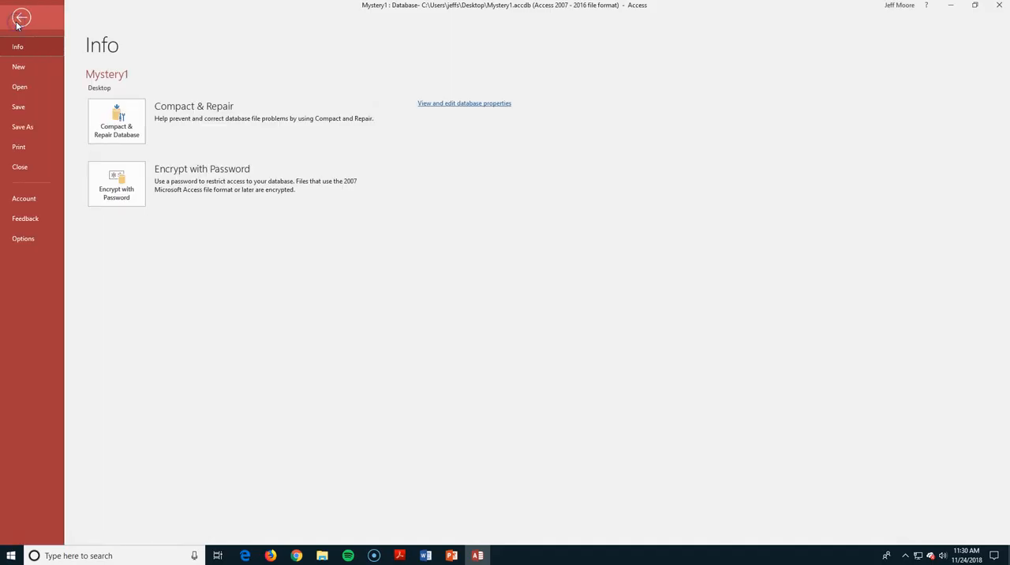
left_click(24, 127)
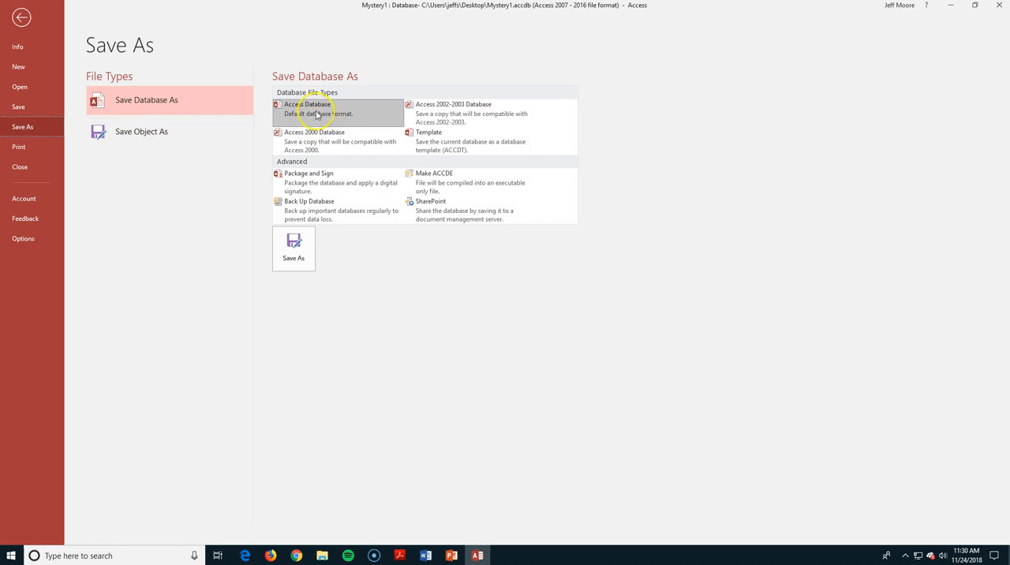
left_click(296, 245)
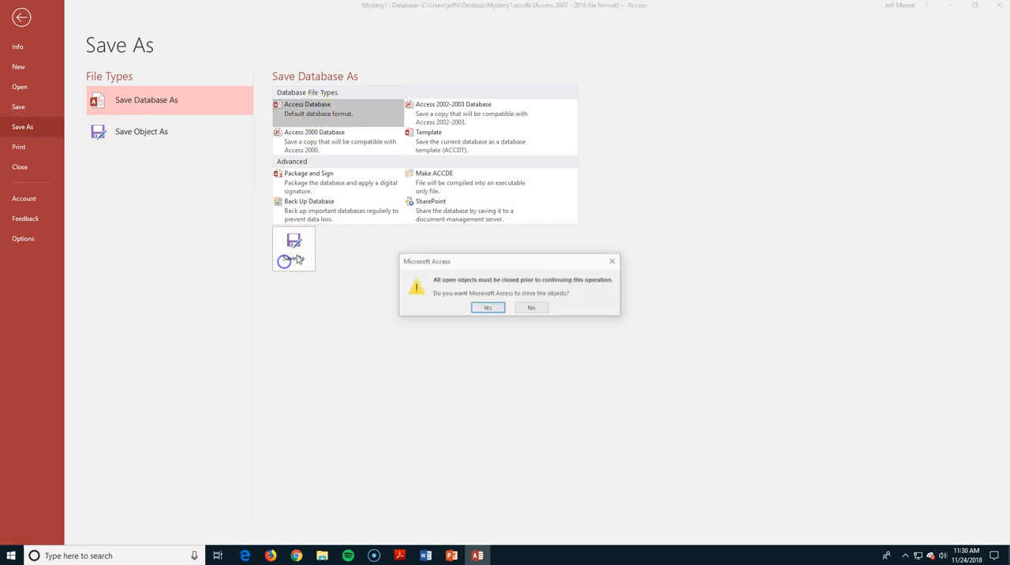
left_click(489, 308)
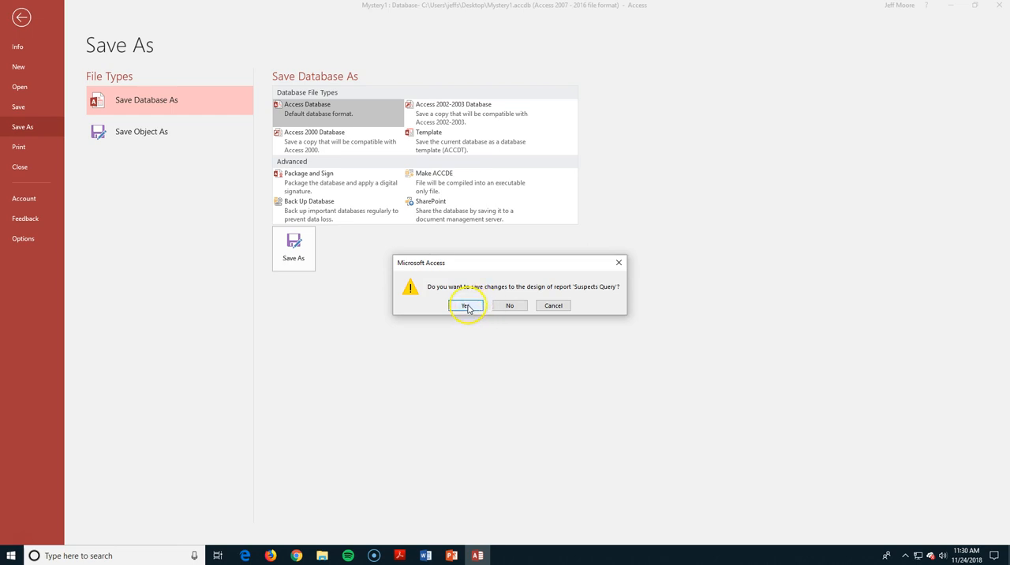
left_click(468, 307)
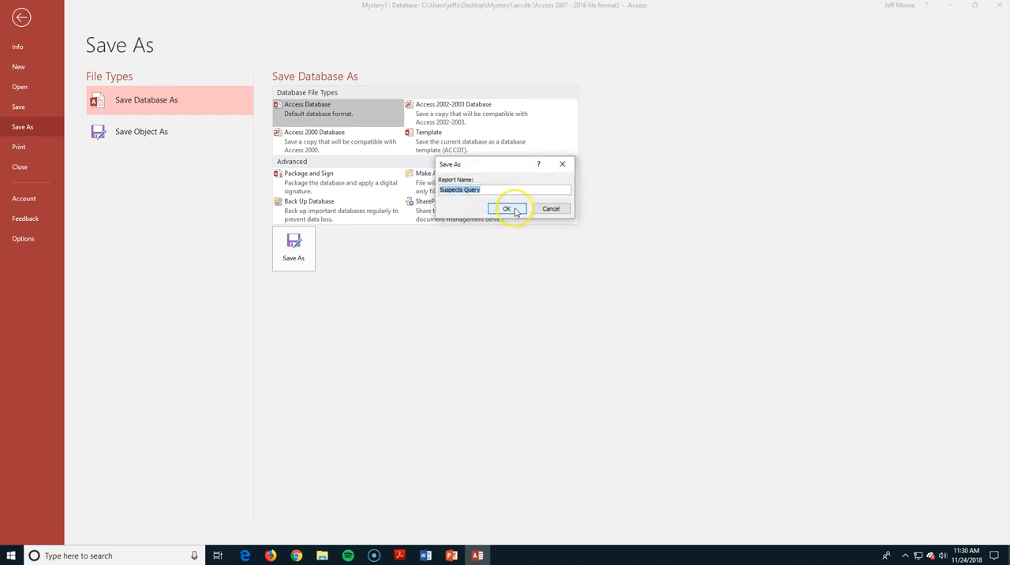
type("Your Name Report")
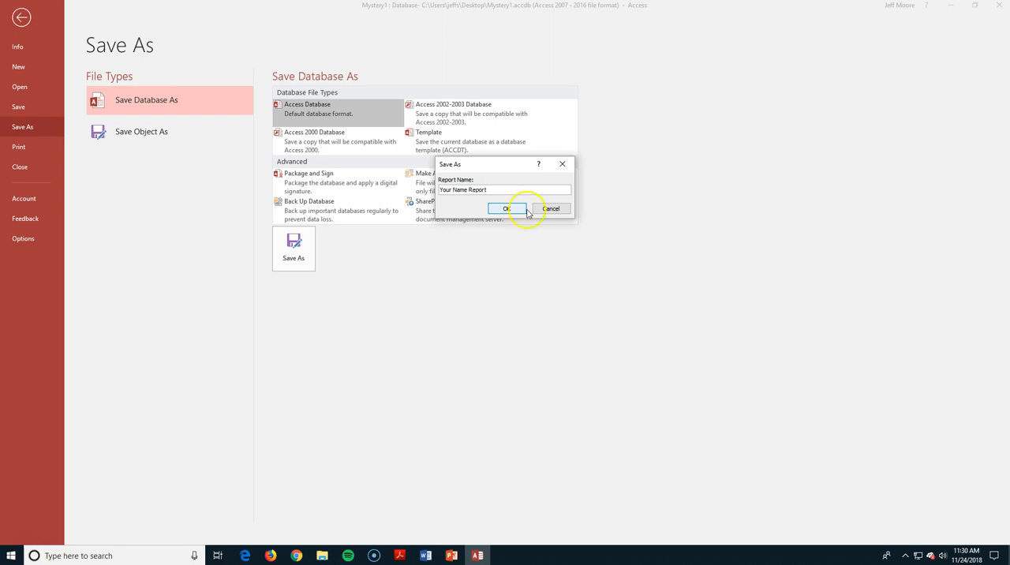
left_click(500, 207)
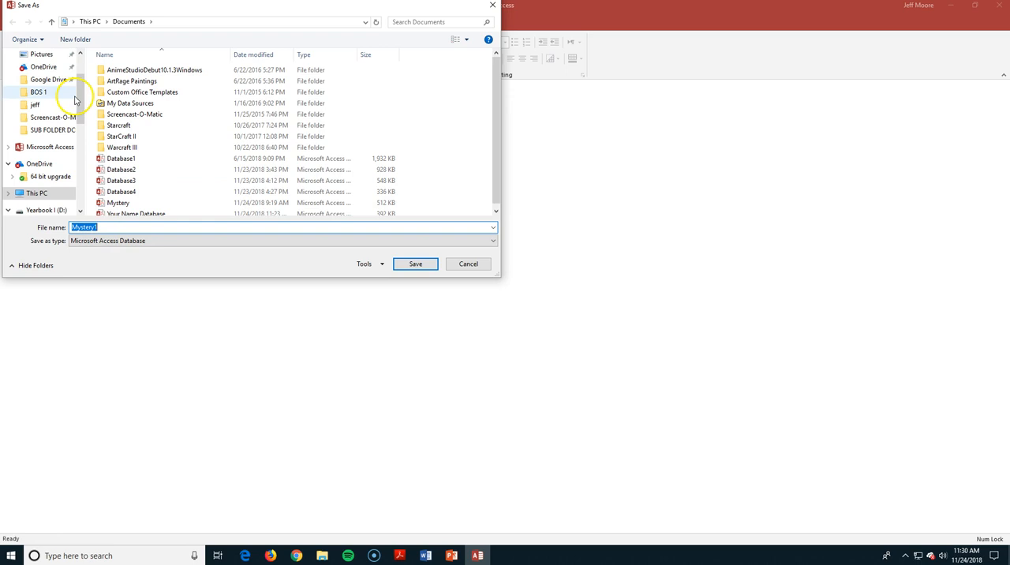
Save the database to the Desktop as Mystery1, replacing the existing file
left_click_drag(79, 100, 77, 49)
left_click(60, 76)
left_click(420, 263)
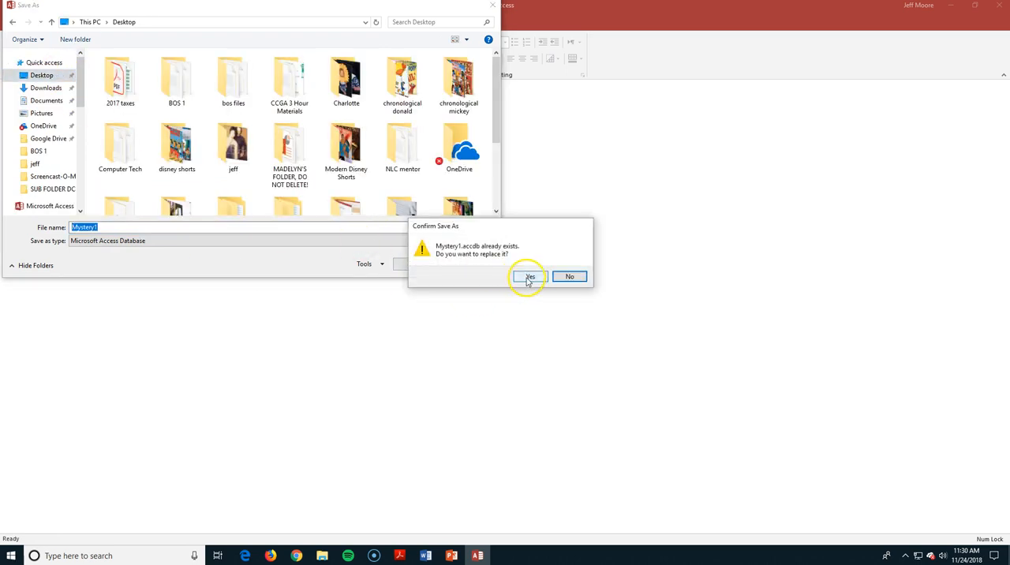
left_click(525, 277)
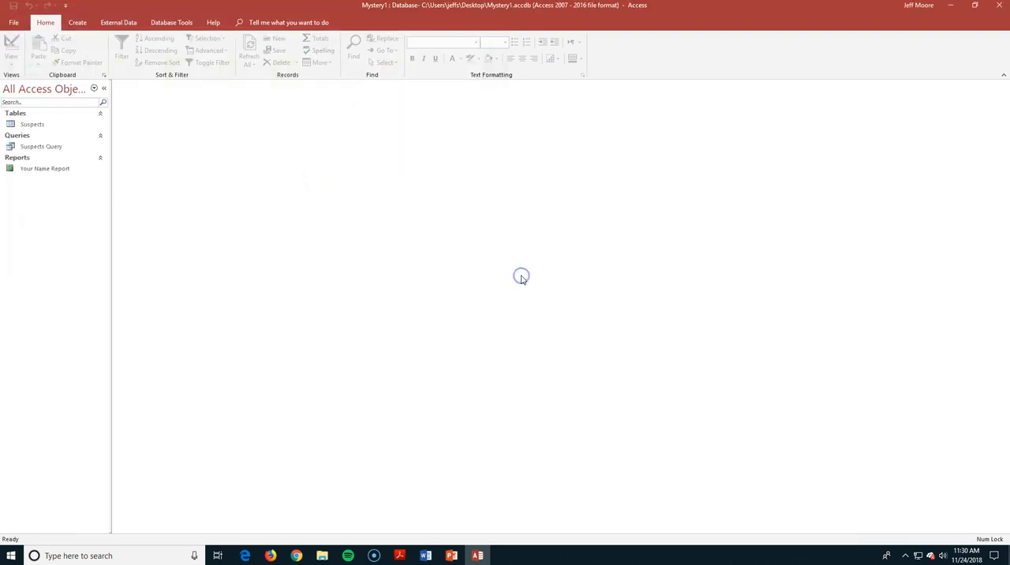